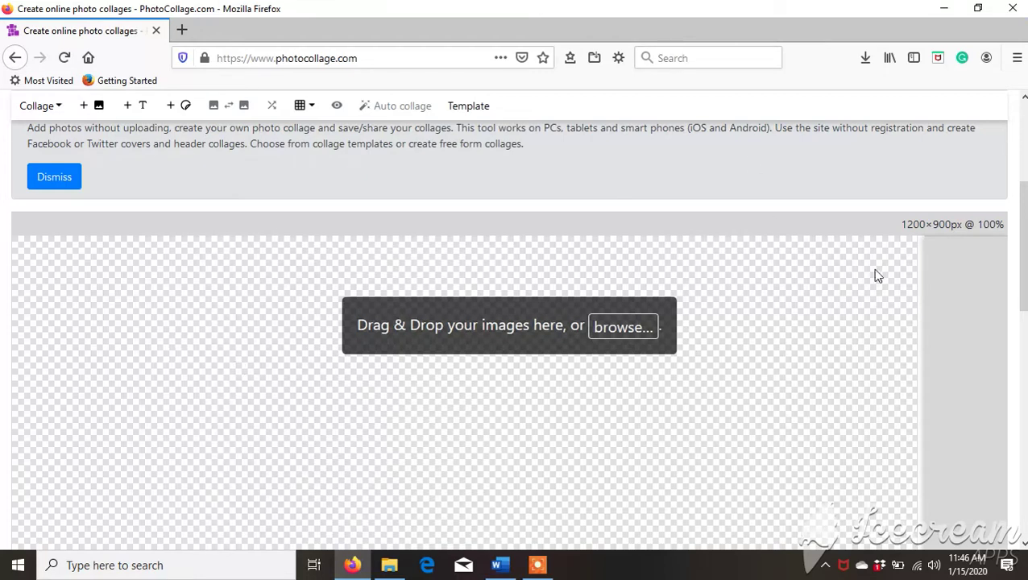
# Dismiss the intro message and apply the blue light-ray library image as the collage background.
pyautogui.click(54, 180)
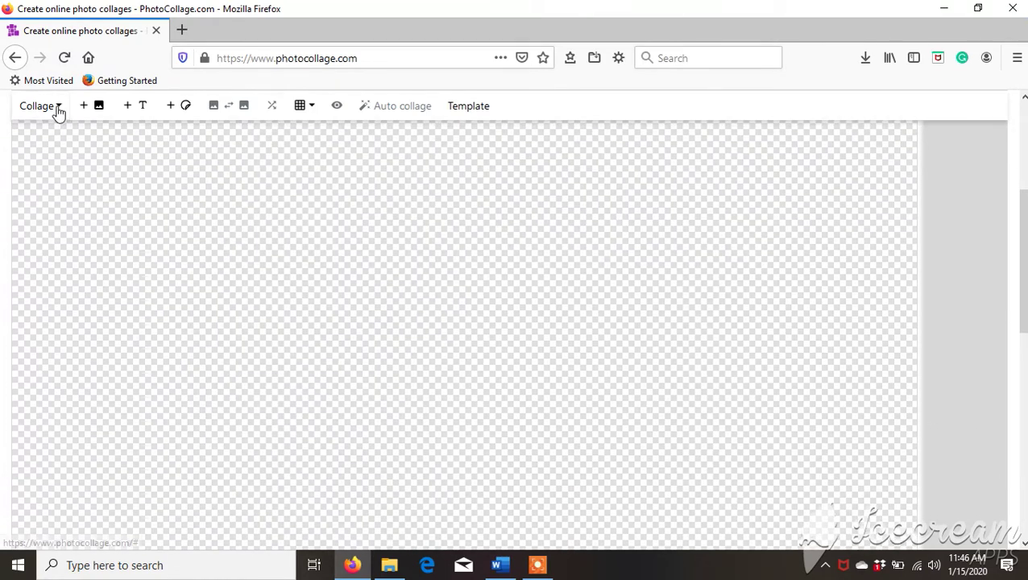
pyautogui.click(57, 111)
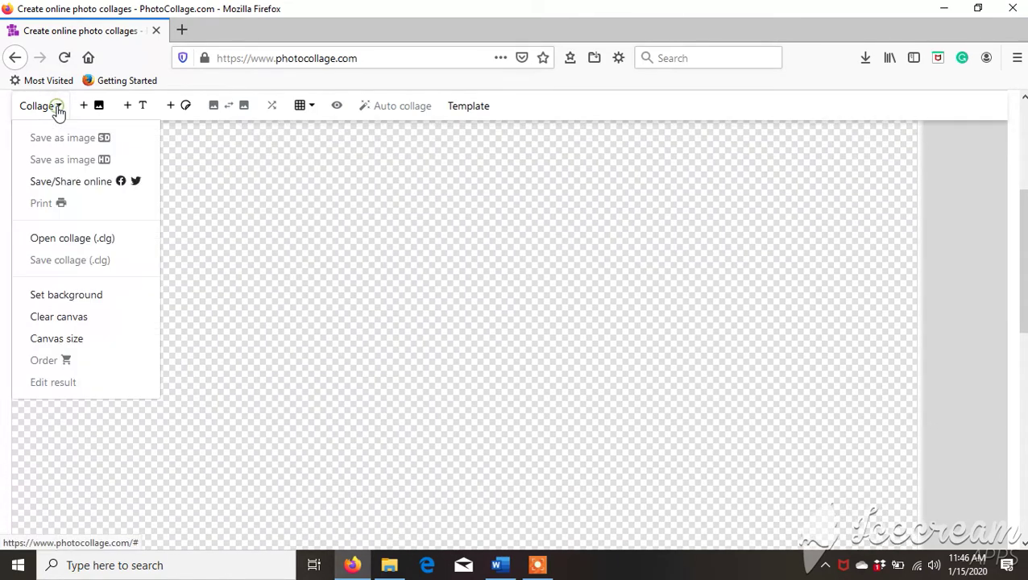
pyautogui.click(51, 298)
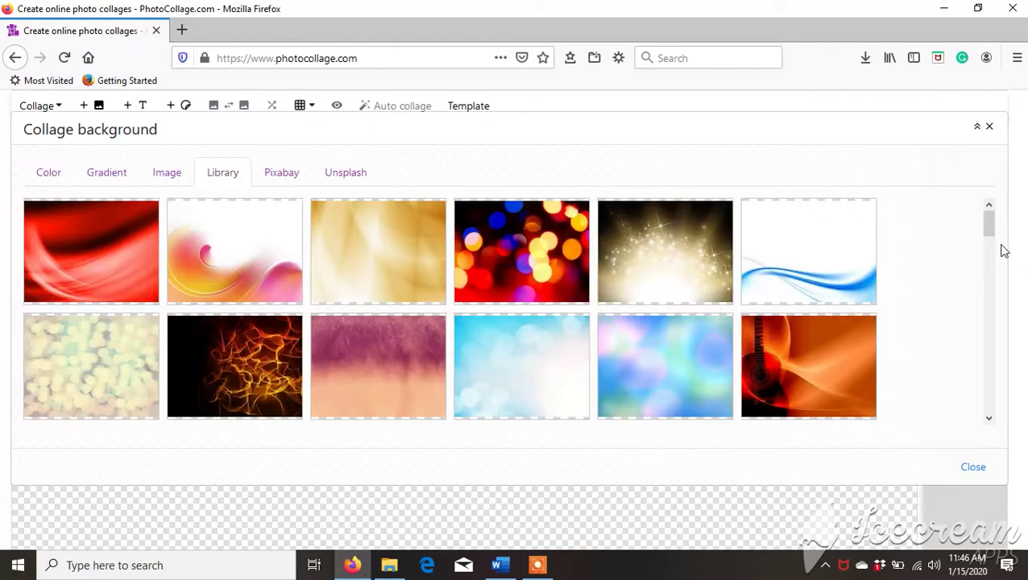
pyautogui.moveTo(991, 233); pyautogui.dragTo(995, 263)
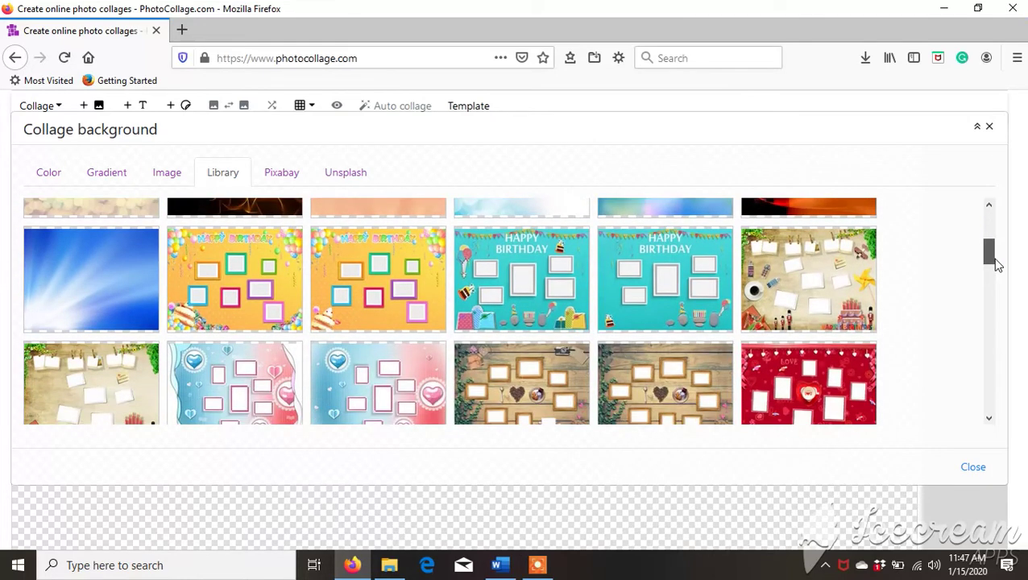
pyautogui.click(111, 272)
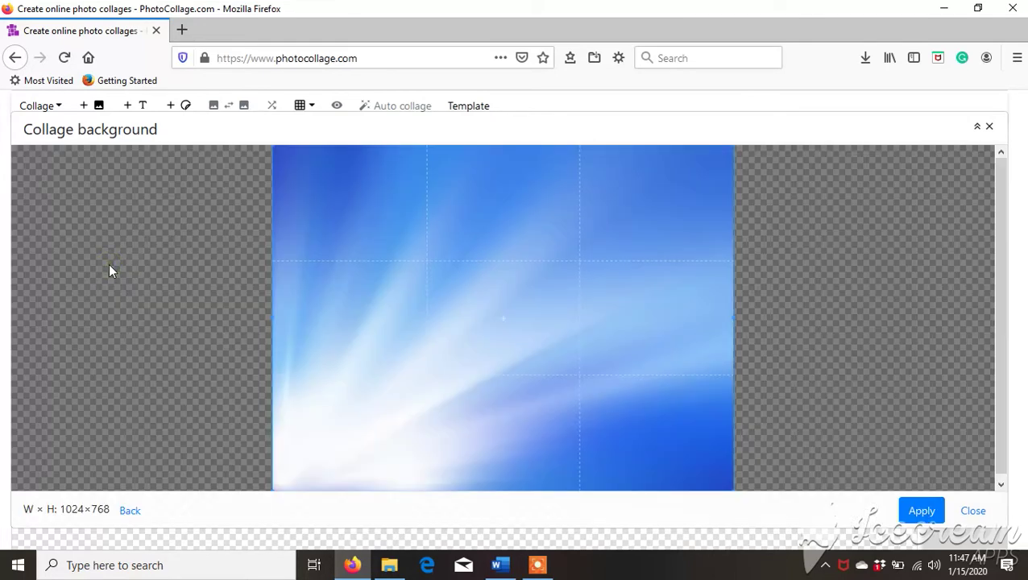
pyautogui.click(912, 512)
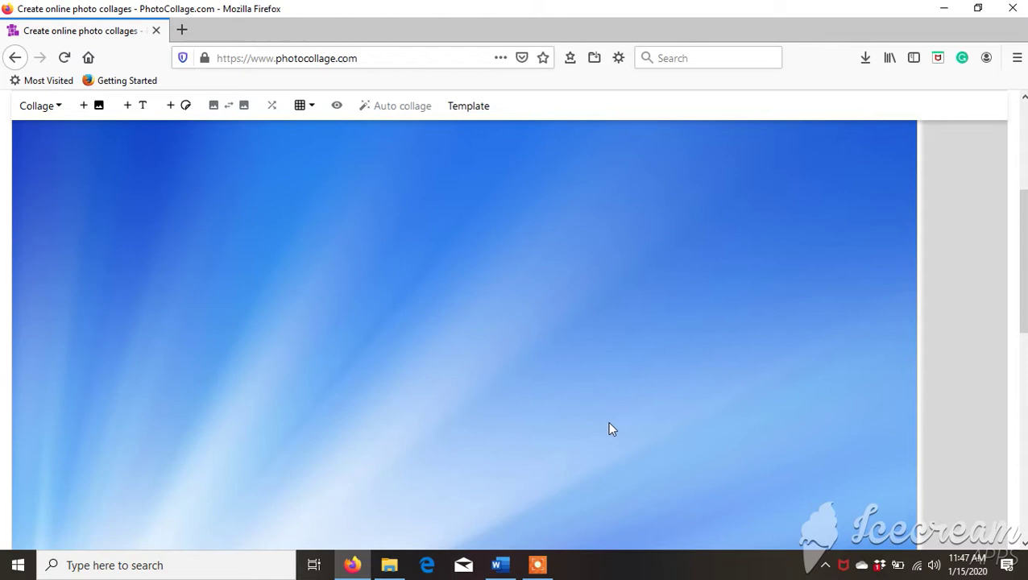
# Add the identity card image 20200109_074430_0000 from the S.St Collage Presentation folder to the collage.
pyautogui.moveTo(500, 565)
pyautogui.click(532, 452)
pyautogui.click(58, 107)
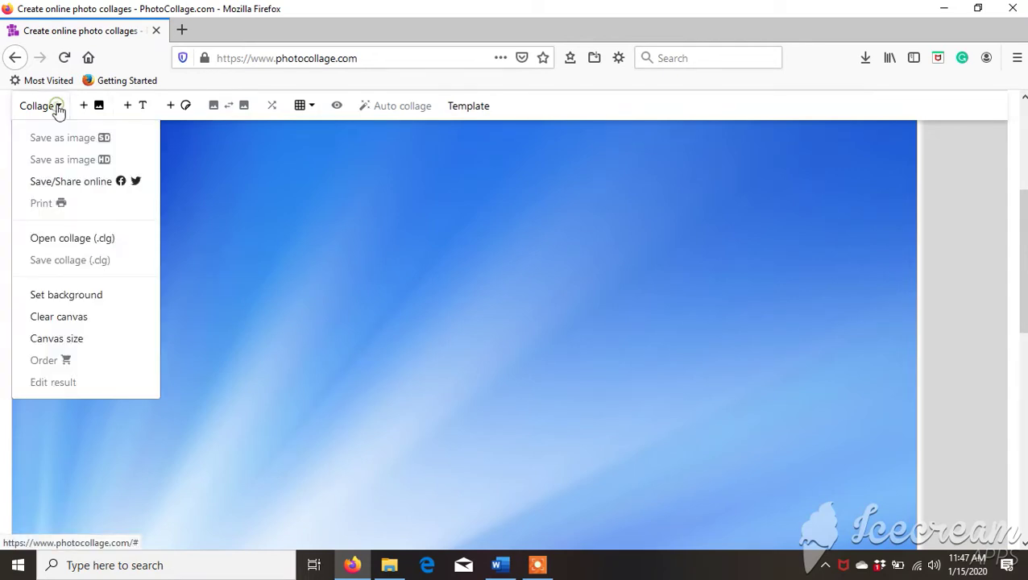
pyautogui.click(96, 108)
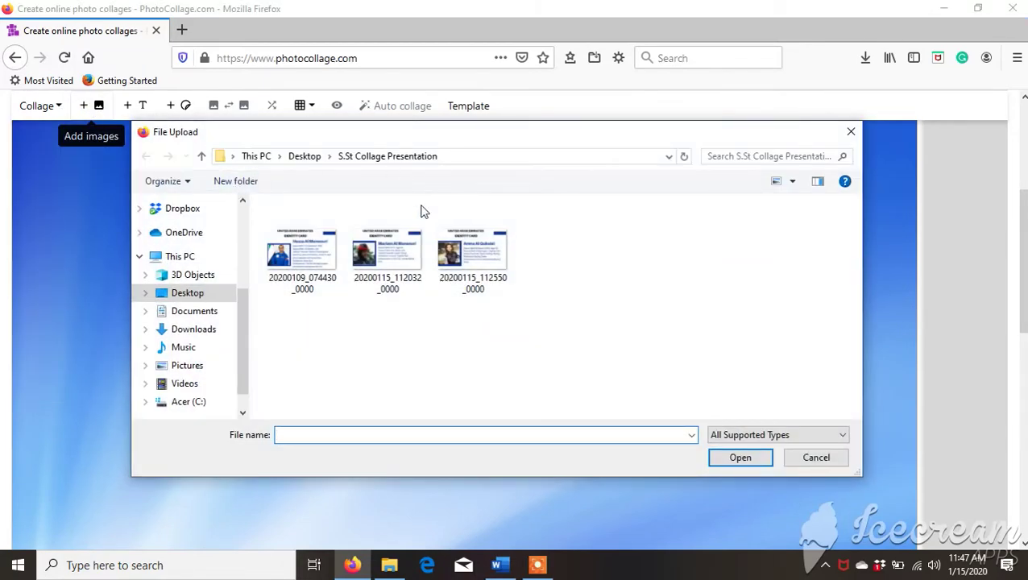
pyautogui.click(310, 262)
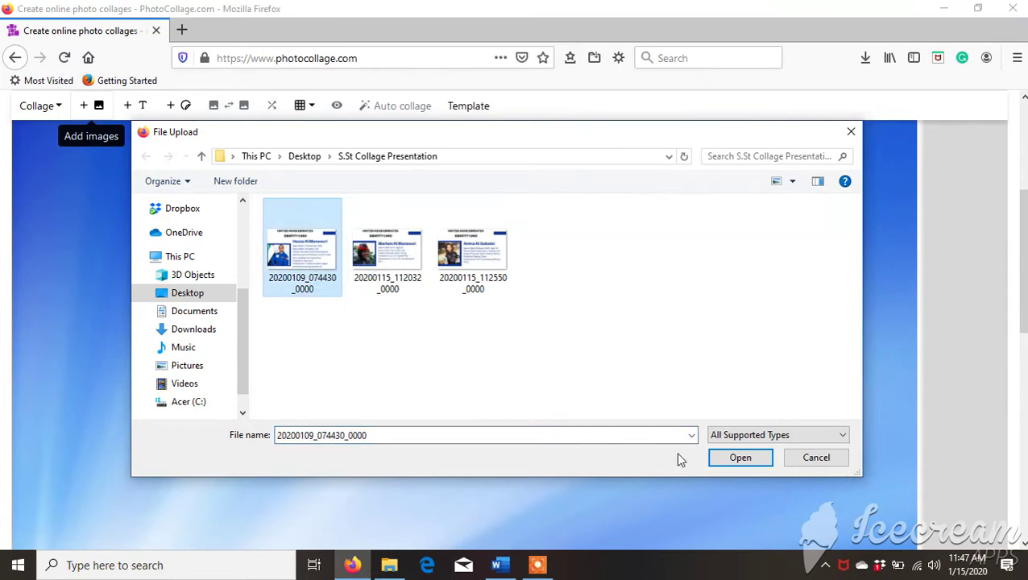
pyautogui.click(736, 457)
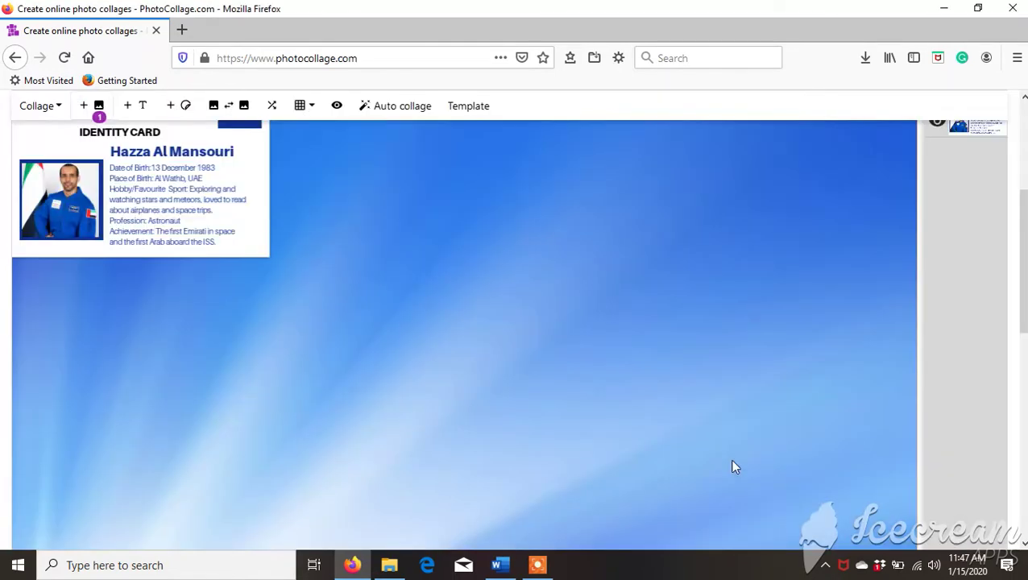
# Enlarge the astronaut's identity card from 366×216 to about 422×249 px at the top left.
pyautogui.click(250, 231)
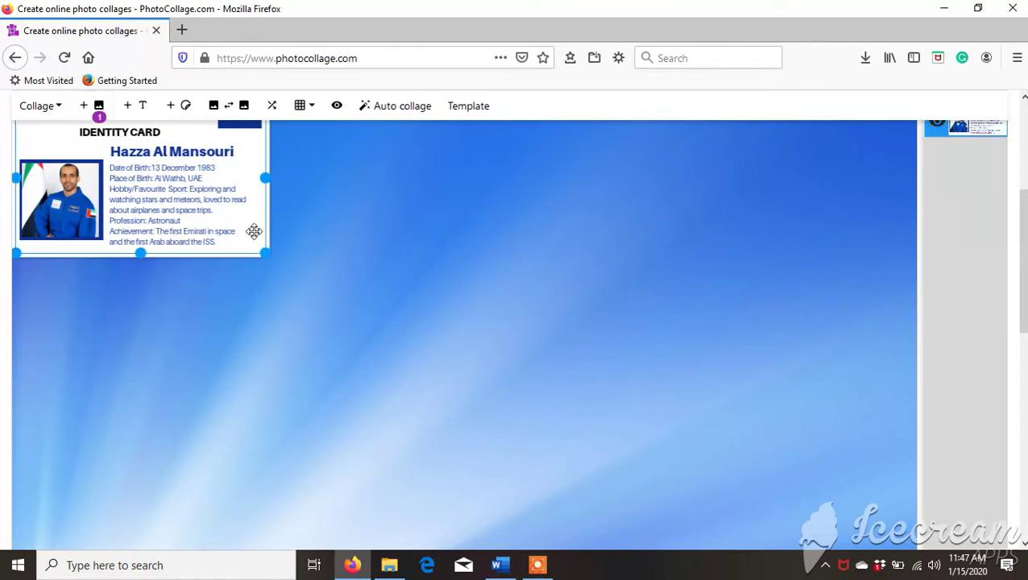
pyautogui.moveTo(261, 250); pyautogui.dragTo(300, 274)
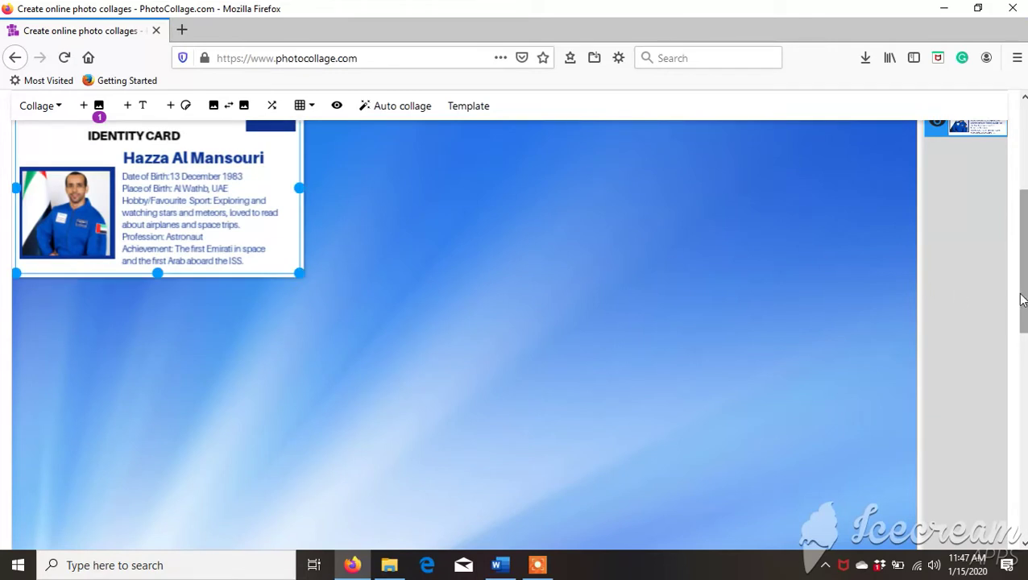
pyautogui.moveTo(1023, 300); pyautogui.dragTo(1023, 281)
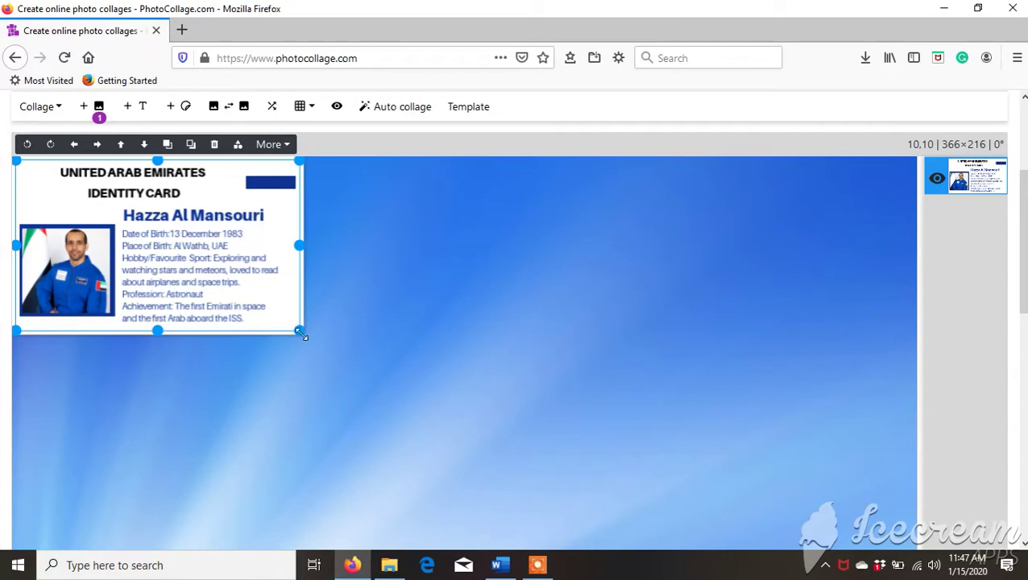
pyautogui.moveTo(299, 330); pyautogui.dragTo(344, 355)
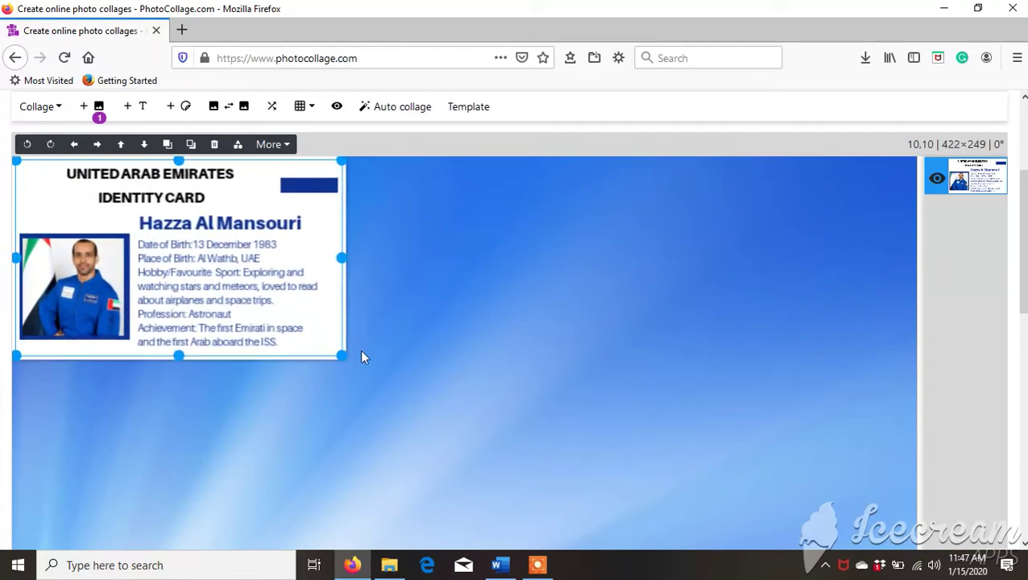
# Add the second card 20200115_112032_0000 and return the first card to the top left.
pyautogui.click(100, 106)
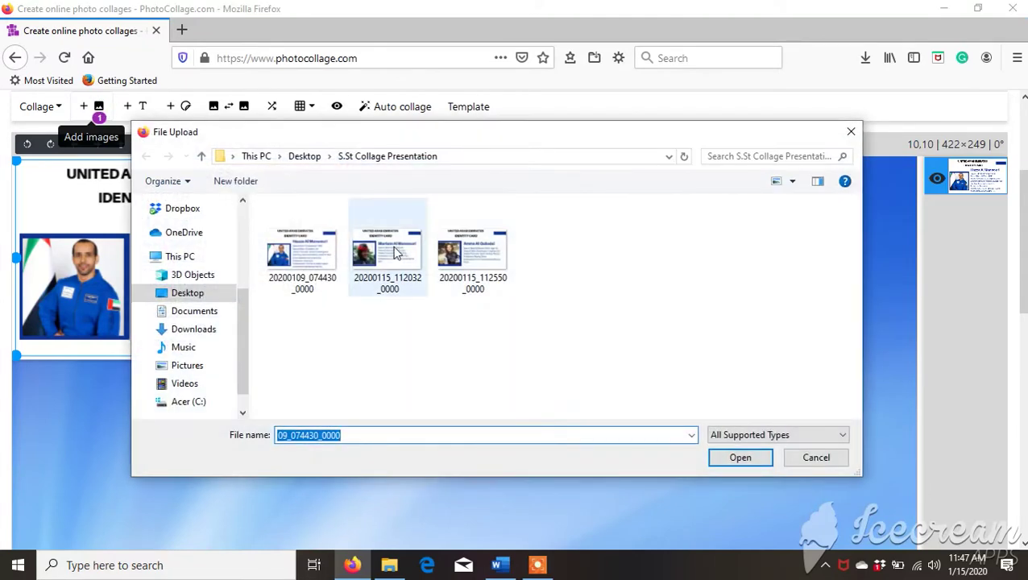
pyautogui.click(388, 252)
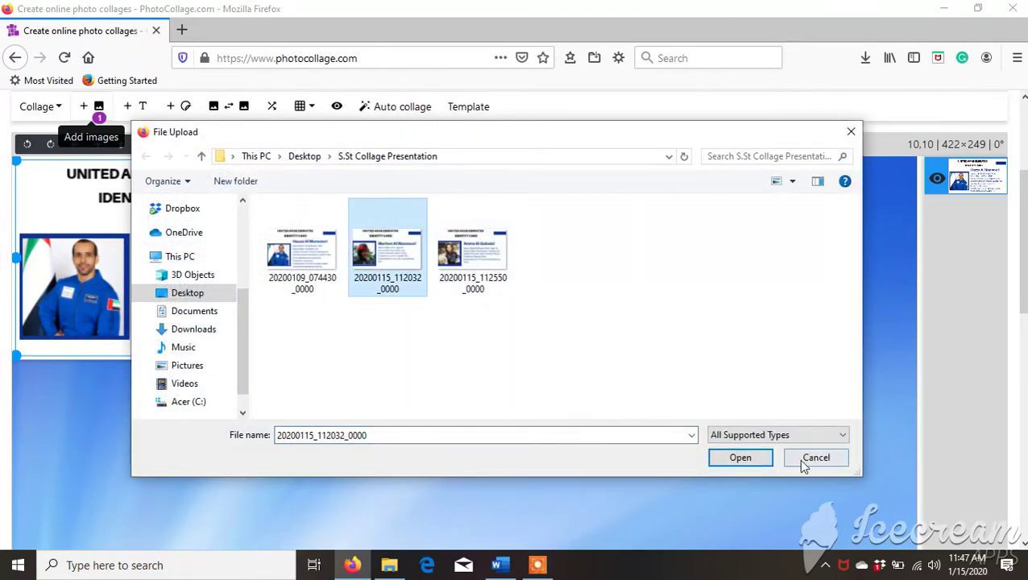
pyautogui.click(740, 457)
pyautogui.moveTo(257, 262); pyautogui.dragTo(550, 411)
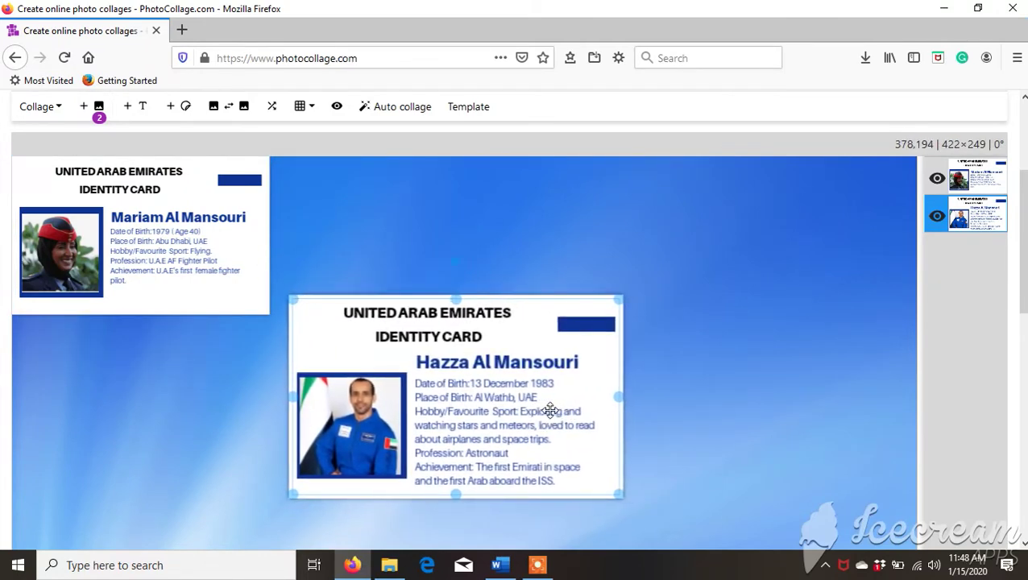
pyautogui.moveTo(229, 264); pyautogui.dragTo(855, 395)
pyautogui.moveTo(550, 408); pyautogui.dragTo(270, 267)
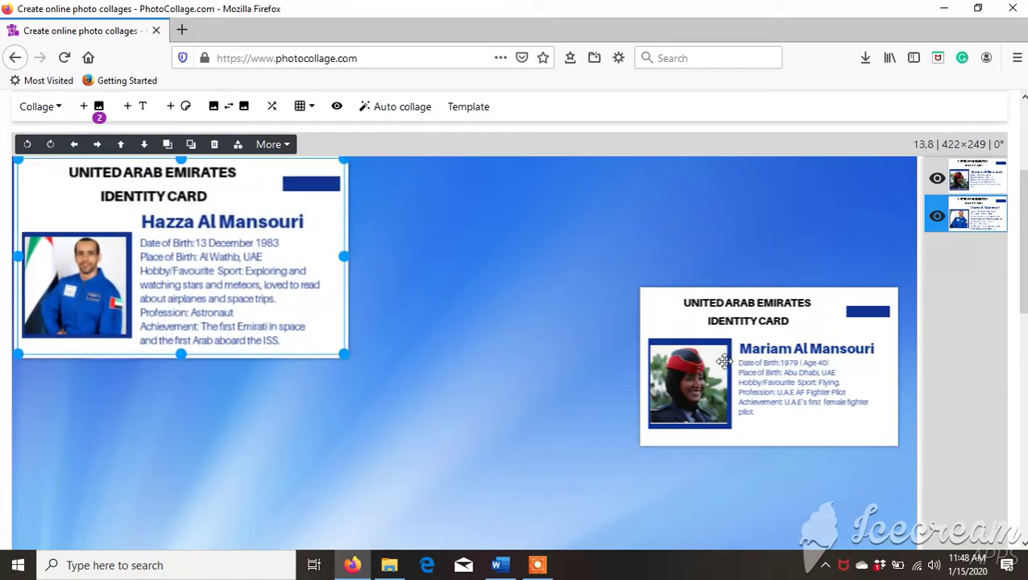
# Zoom the page out, then move the second card toward the centre and enlarge it.
pyautogui.hotkey('ctrl', '-')
pyautogui.hotkey('ctrl', '-')
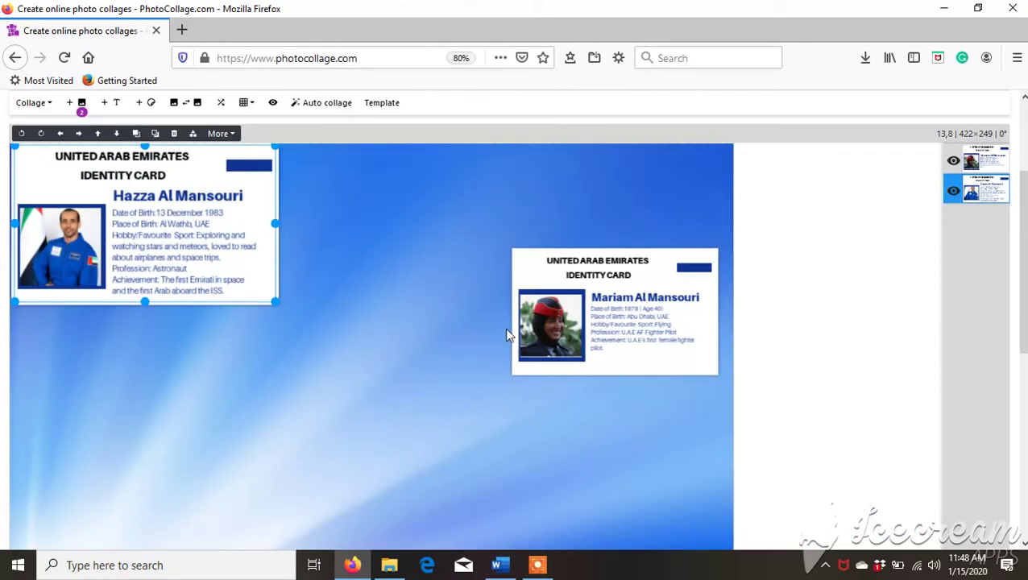
pyautogui.moveTo(553, 325); pyautogui.dragTo(478, 390)
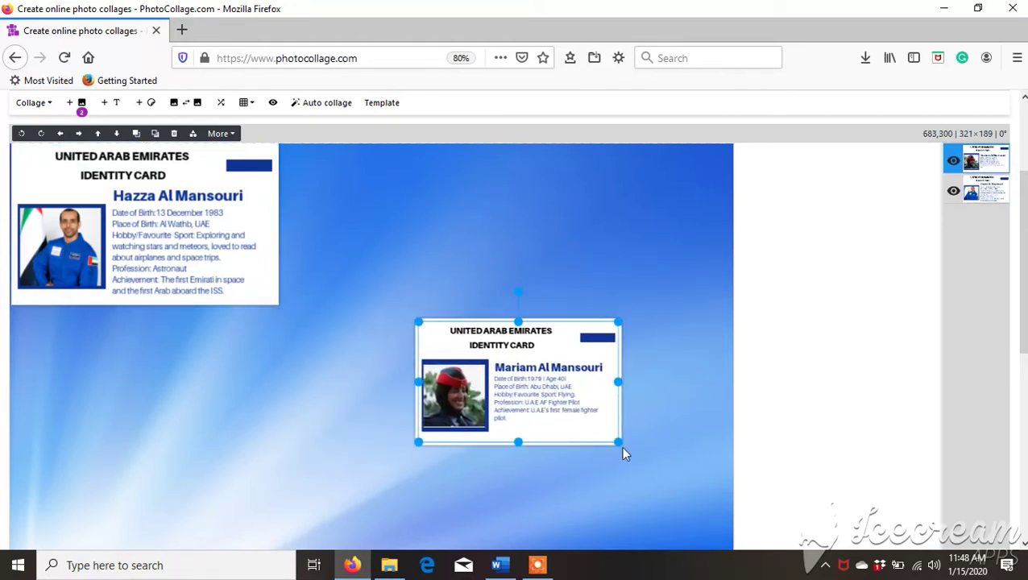
pyautogui.moveTo(622, 441); pyautogui.dragTo(745, 492)
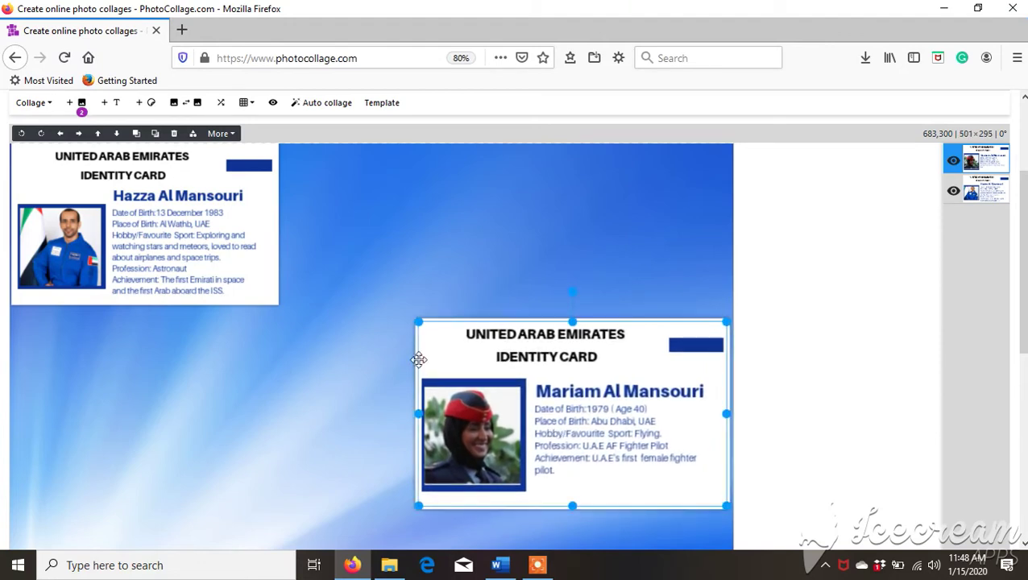
pyautogui.scroll(-4, 1020, 290)
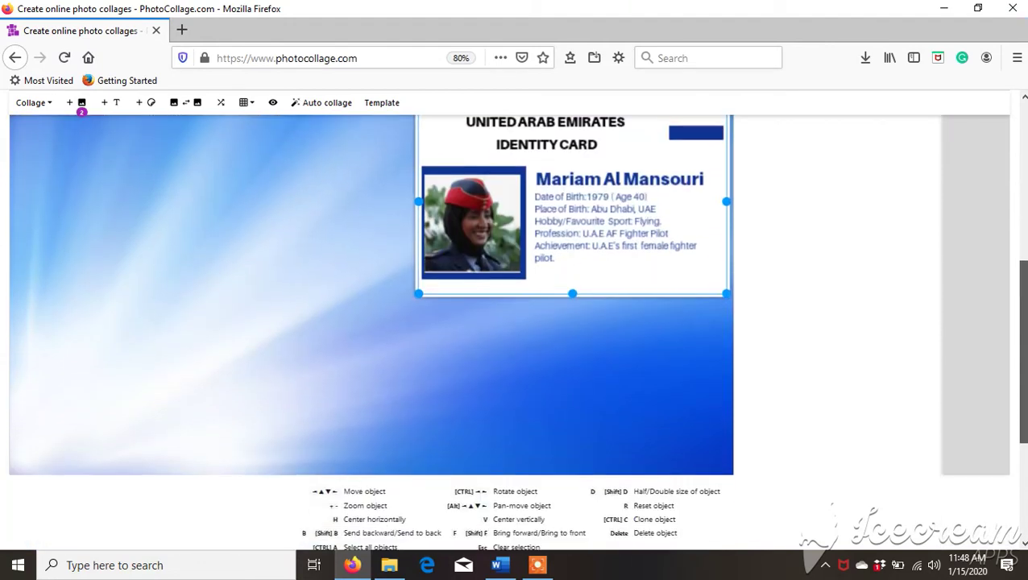
pyautogui.scroll(3, 1011, 317)
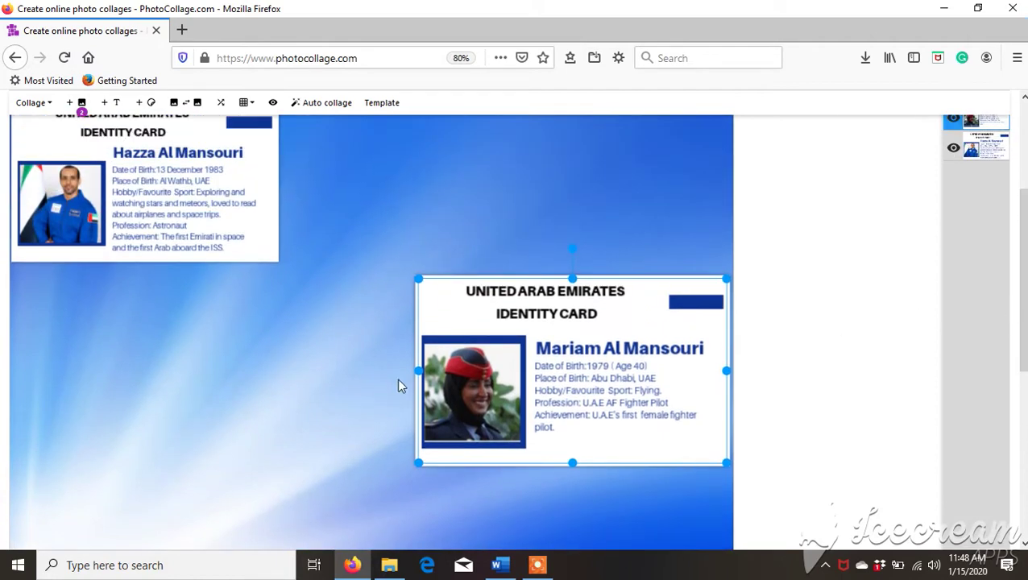
pyautogui.hotkey('ctrl', '-')
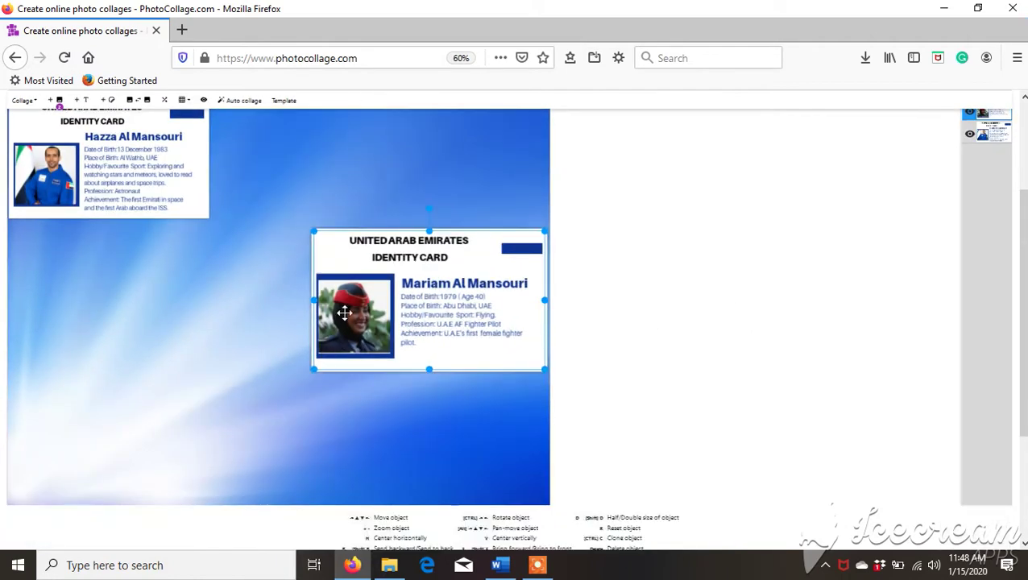
# Enlarge the first card and widen the second card toward it, reaching 501×295.
pyautogui.click(200, 197)
pyautogui.moveTo(208, 216); pyautogui.dragTo(294, 243)
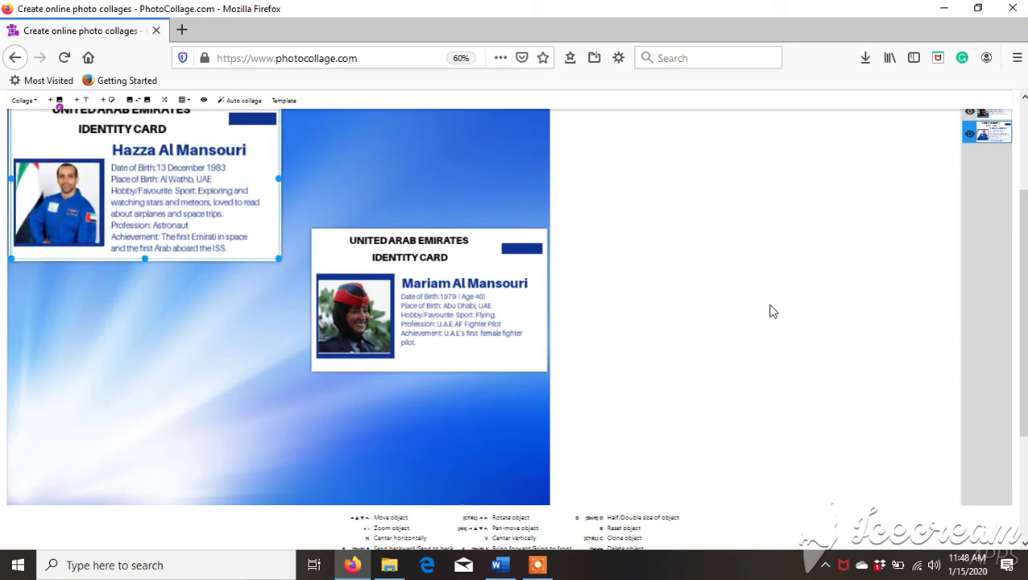
pyautogui.moveTo(1023, 272); pyautogui.dragTo(1024, 251)
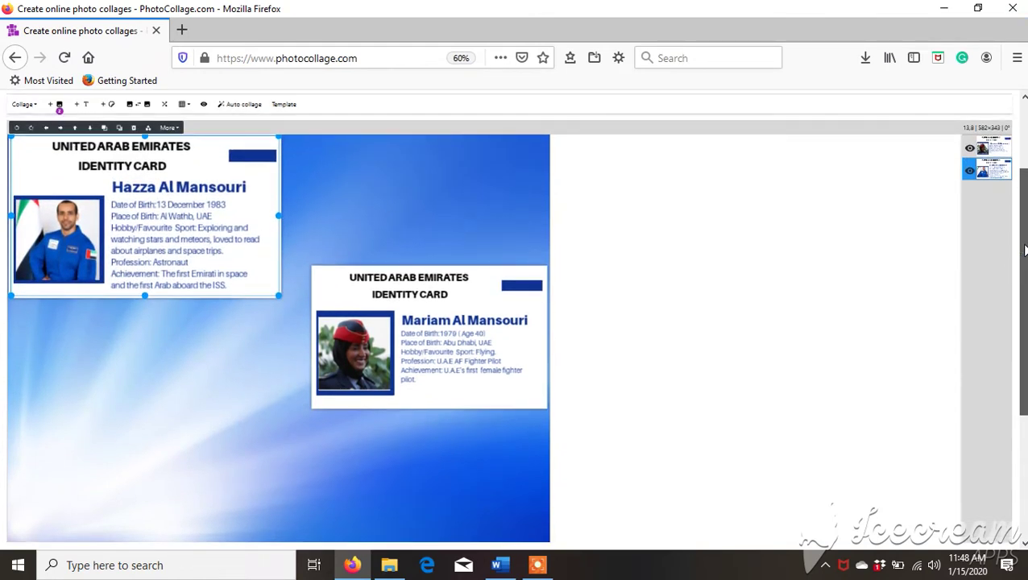
pyautogui.click(369, 355)
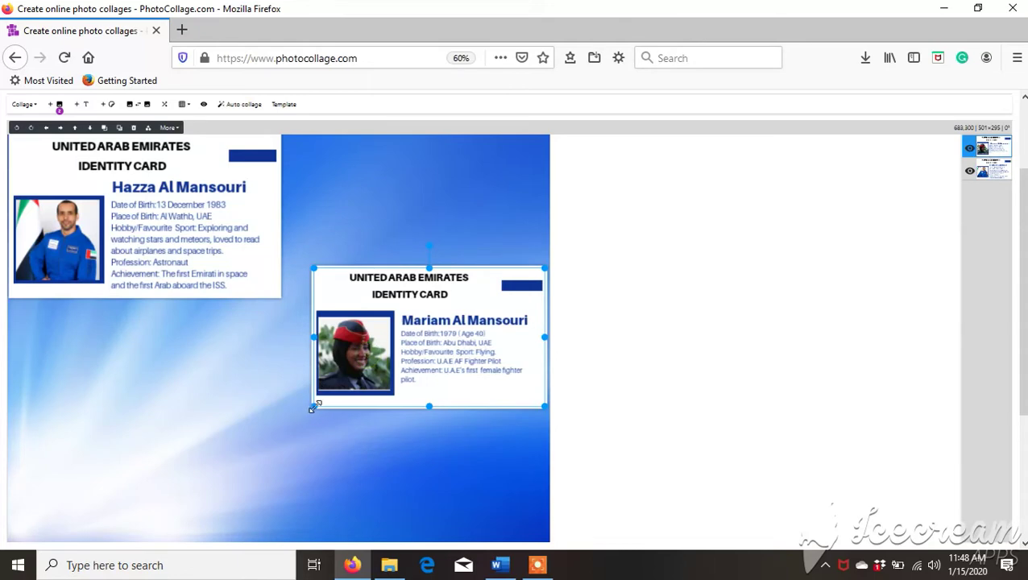
pyautogui.moveTo(314, 409); pyautogui.dragTo(281, 425)
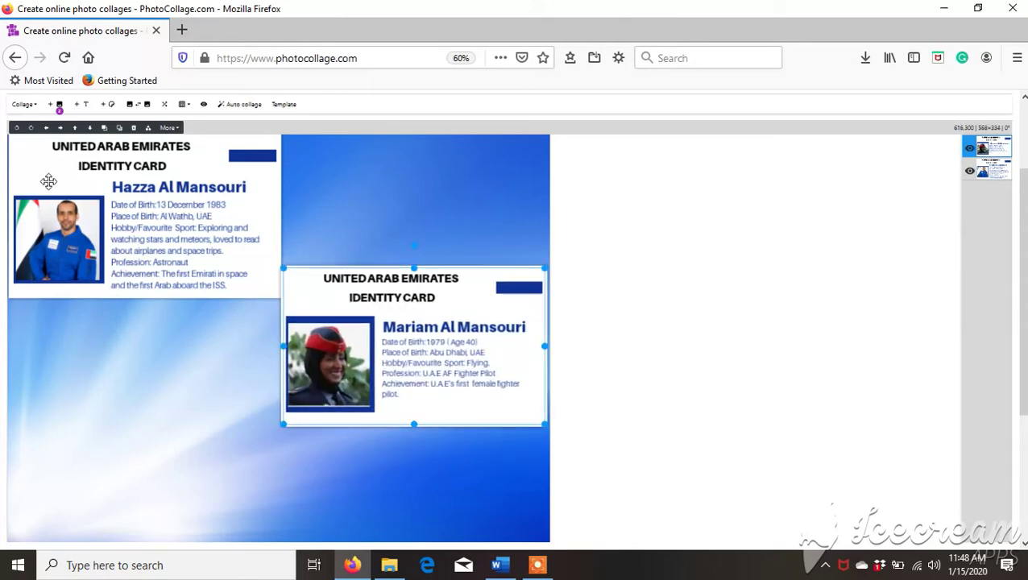
# Add the third card 20200115_112550_0000, move it below the astronaut's card and enlarge it.
pyautogui.click(60, 107)
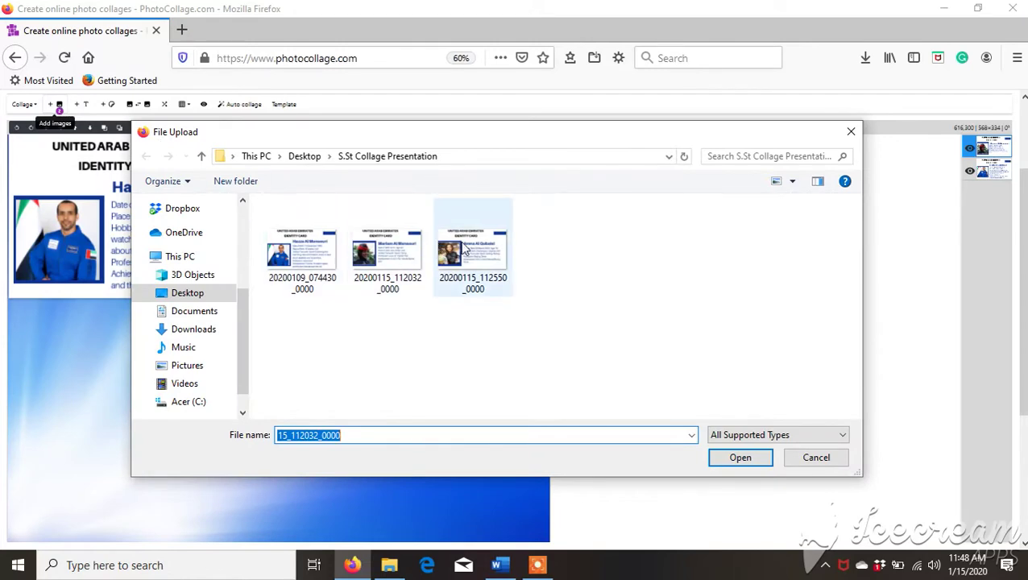
pyautogui.click(465, 250)
pyautogui.click(760, 461)
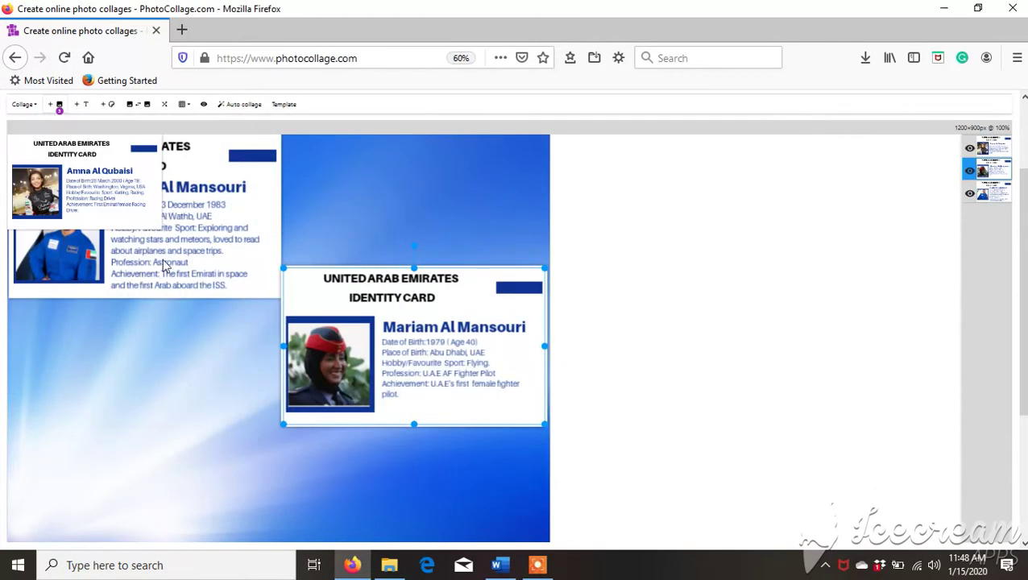
pyautogui.moveTo(133, 181); pyautogui.dragTo(133, 392)
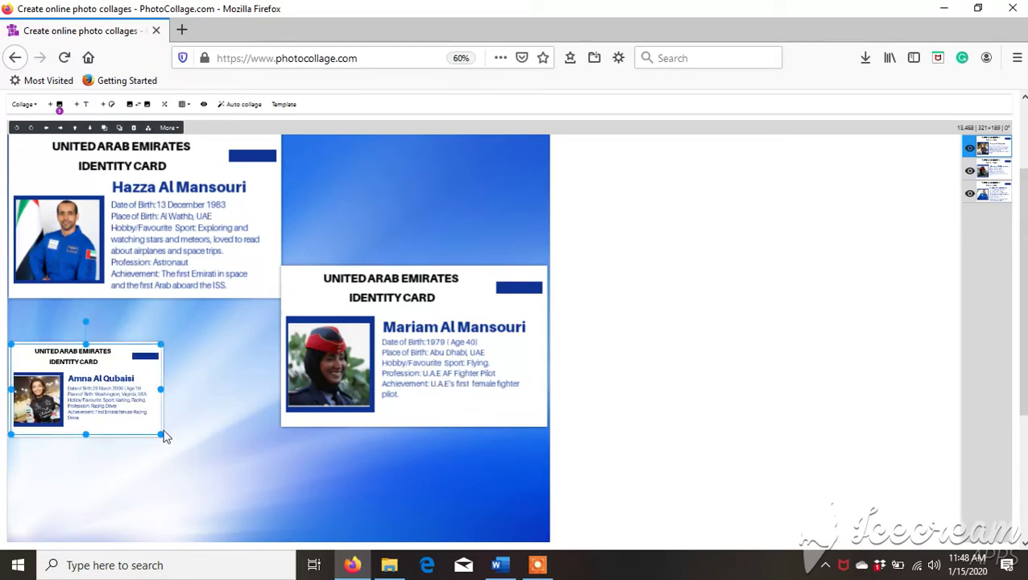
pyautogui.moveTo(162, 433); pyautogui.dragTo(282, 497)
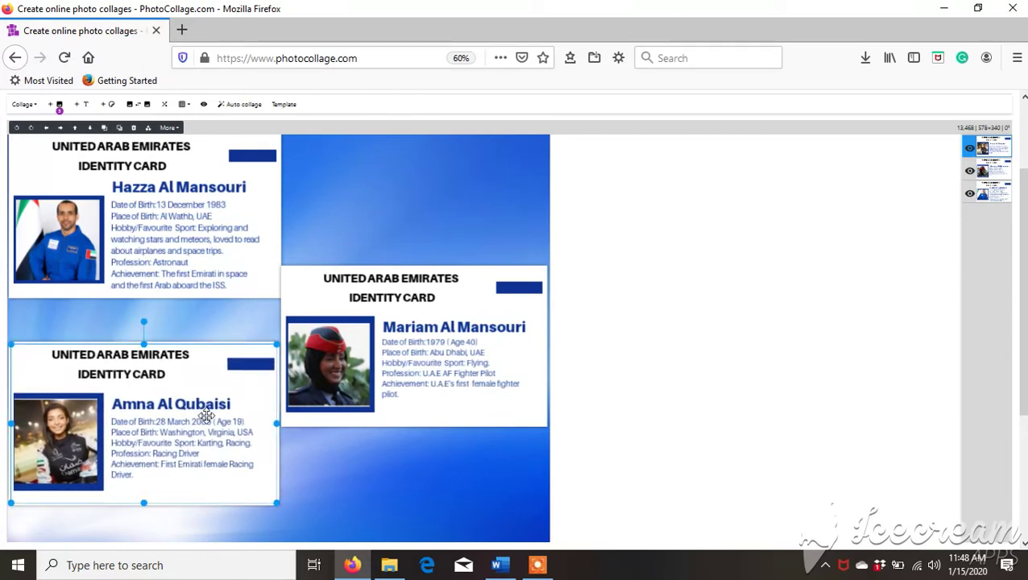
pyautogui.moveTo(202, 419); pyautogui.dragTo(205, 451)
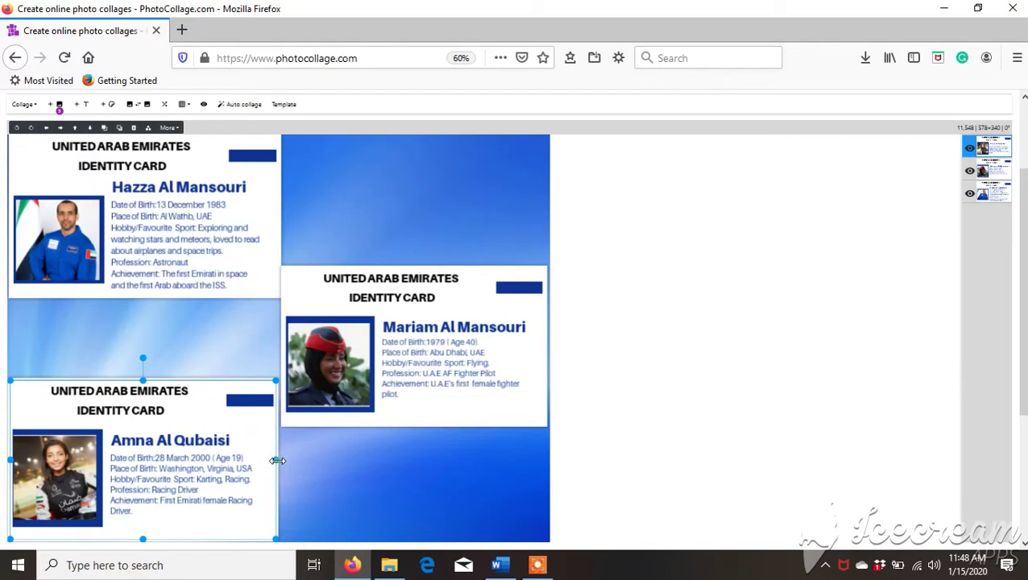
pyautogui.moveTo(277, 460); pyautogui.dragTo(277, 462)
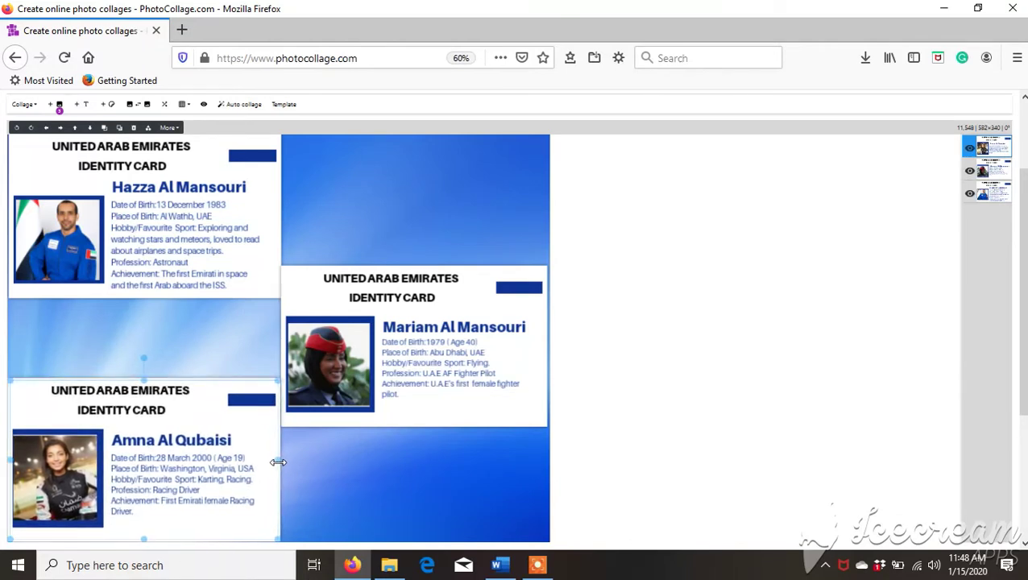
# Fine-tune the racing driver's card height and width, and nudge the fighter pilot's card down slightly.
pyautogui.click(395, 354)
pyautogui.click(241, 403)
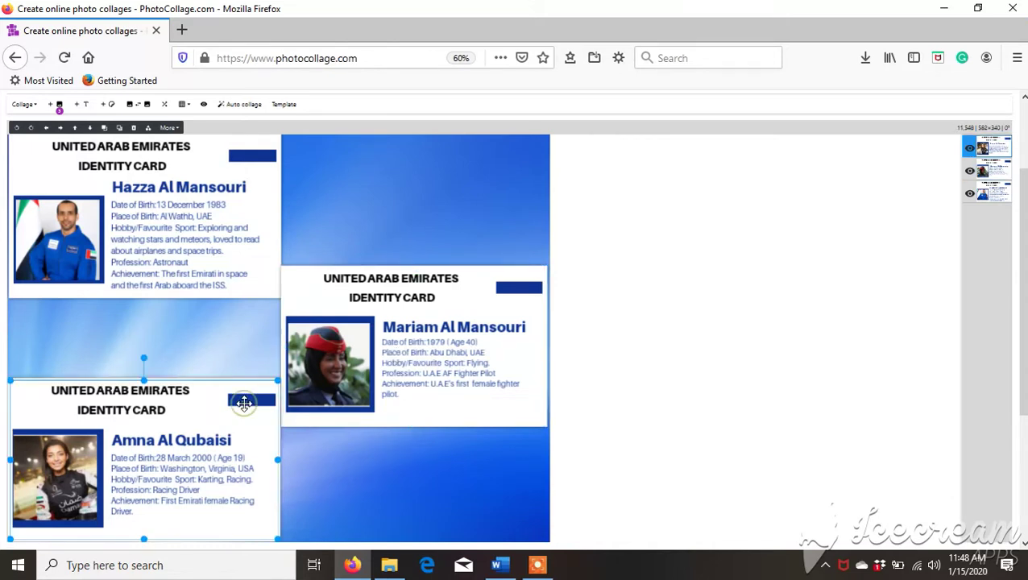
pyautogui.moveTo(143, 379); pyautogui.dragTo(186, 408)
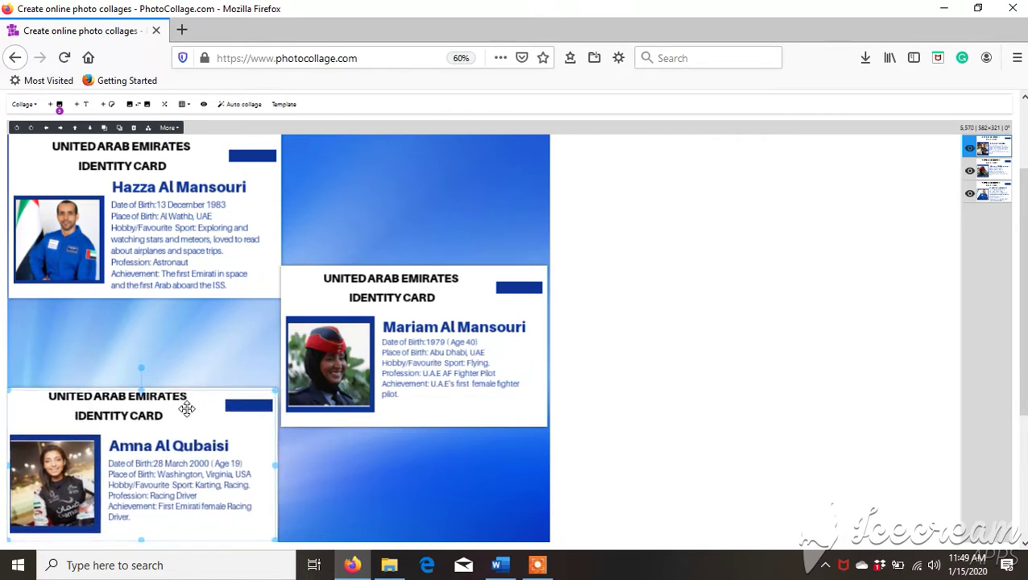
pyautogui.click(323, 398)
pyautogui.moveTo(323, 398)
pyautogui.mouseDown()
pyautogui.moveTo(324, 412)
pyautogui.moveTo(323, 400)
pyautogui.mouseUp()
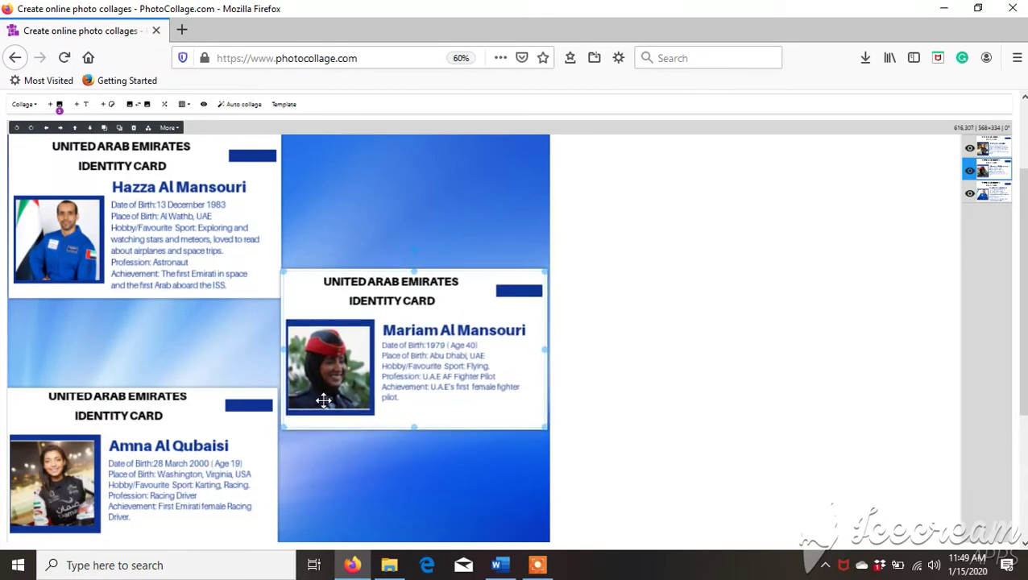
pyautogui.click(268, 407)
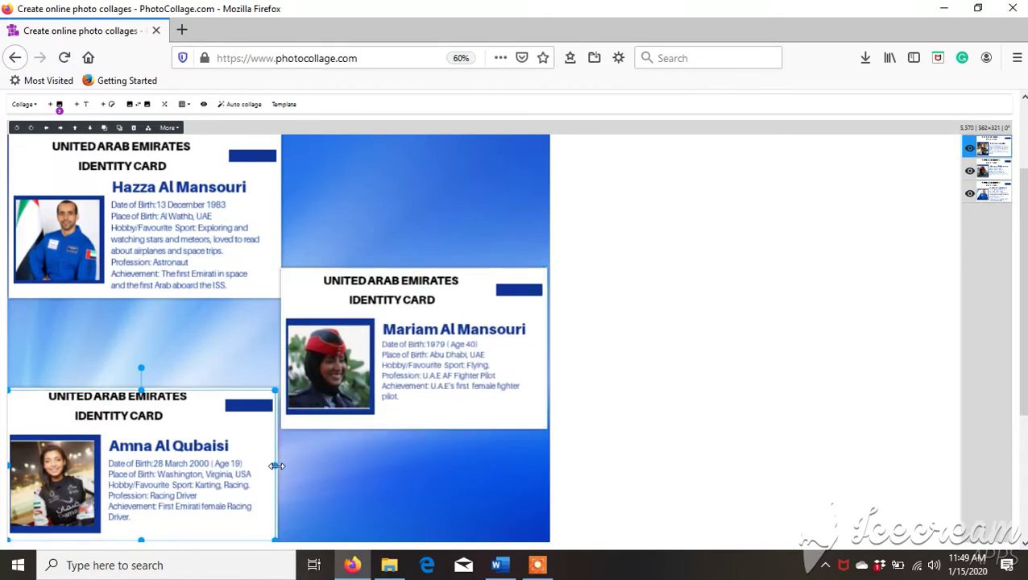
pyautogui.moveTo(276, 465); pyautogui.dragTo(276, 465)
pyautogui.click(336, 460)
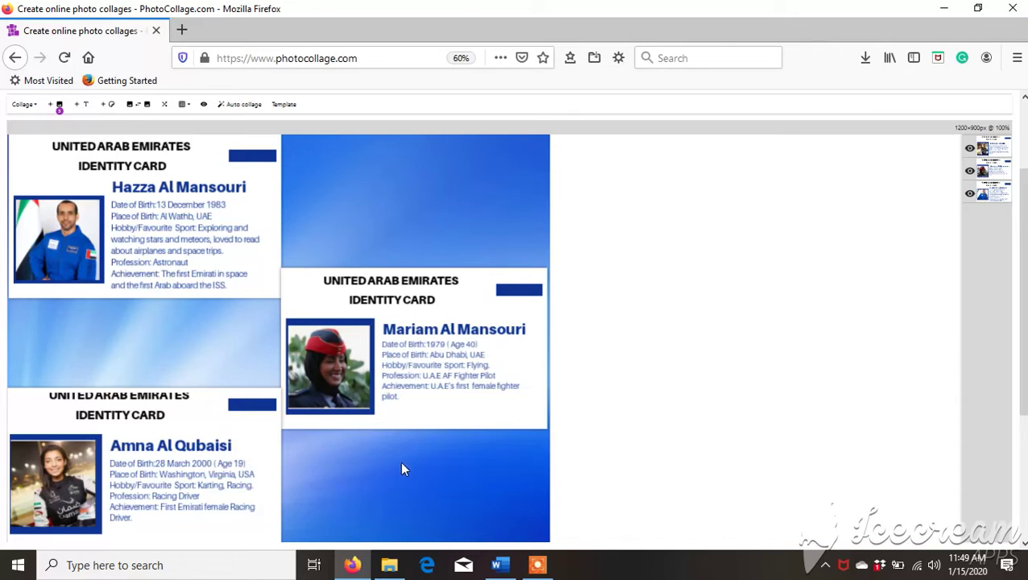
pyautogui.click(426, 408)
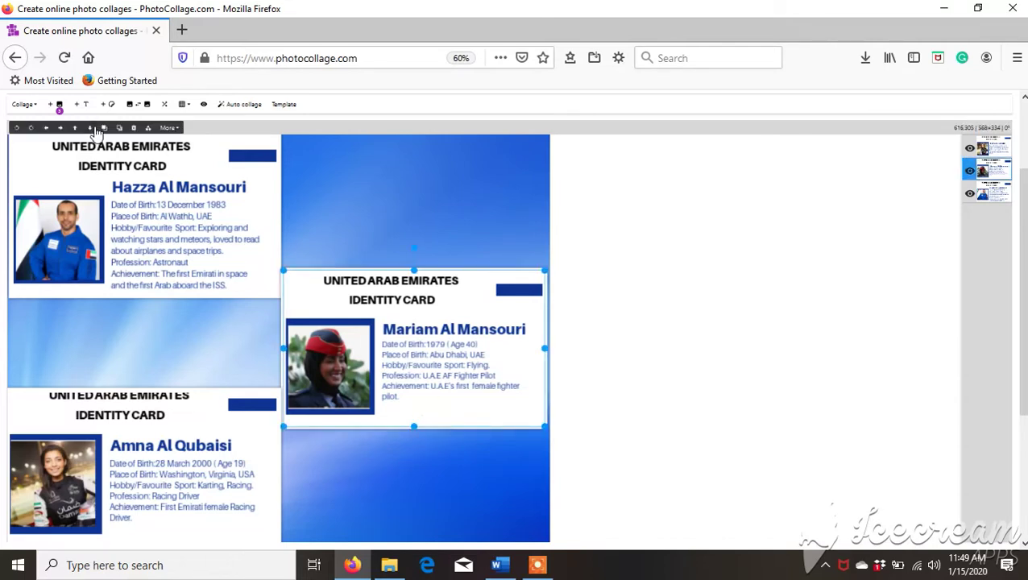
# Open Save as image at 80% page zoom and set the output to .pdf (exact).
pyautogui.click(37, 106)
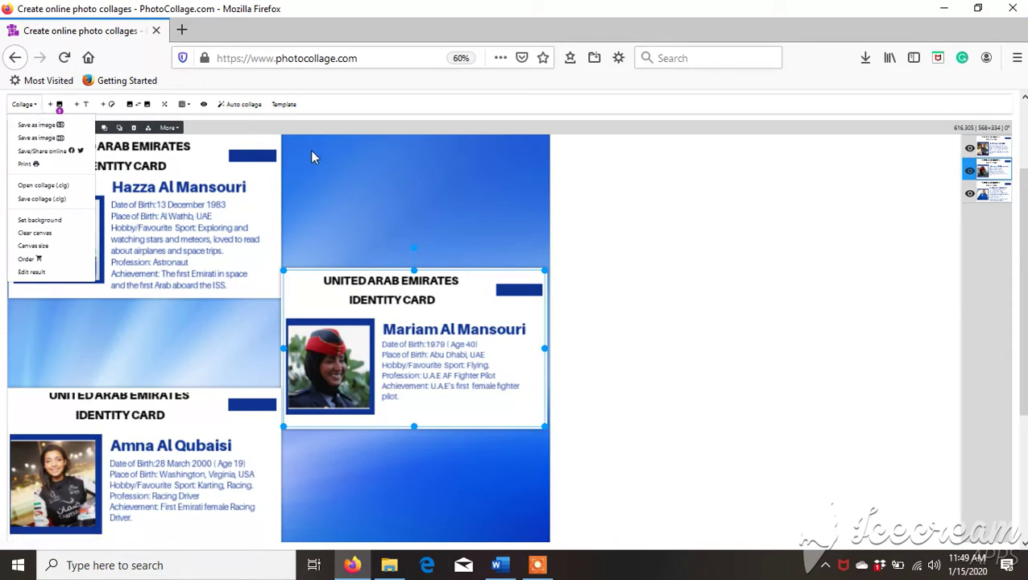
pyautogui.hotkey('ctrl', '+')
pyautogui.hotkey('ctrl', '+')
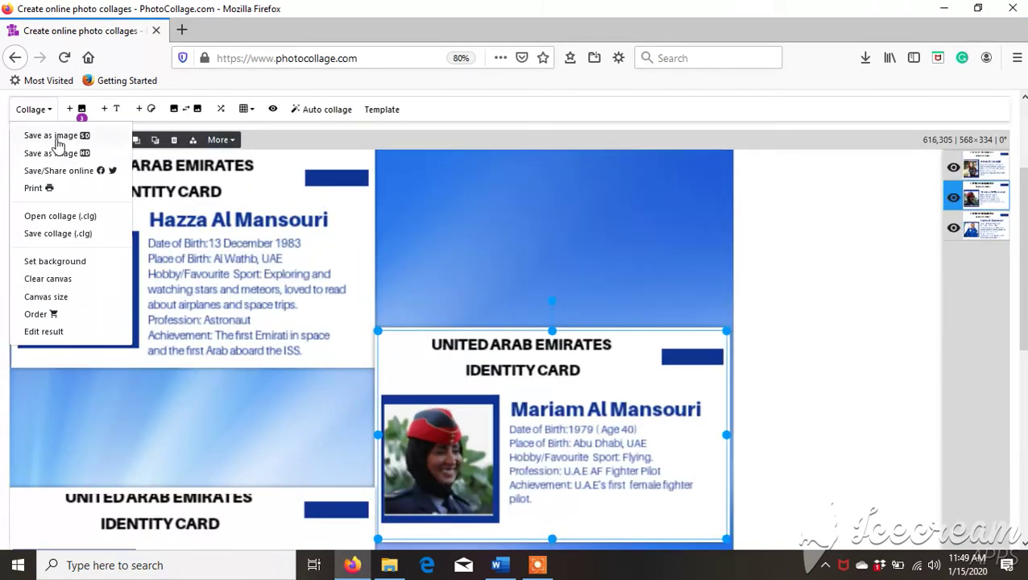
pyautogui.click(84, 135)
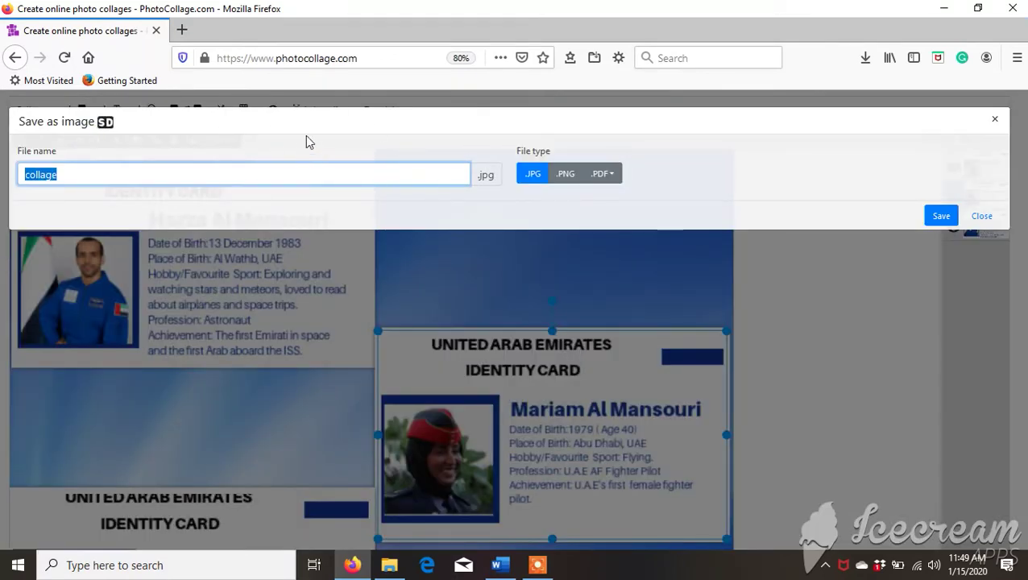
pyautogui.click(606, 175)
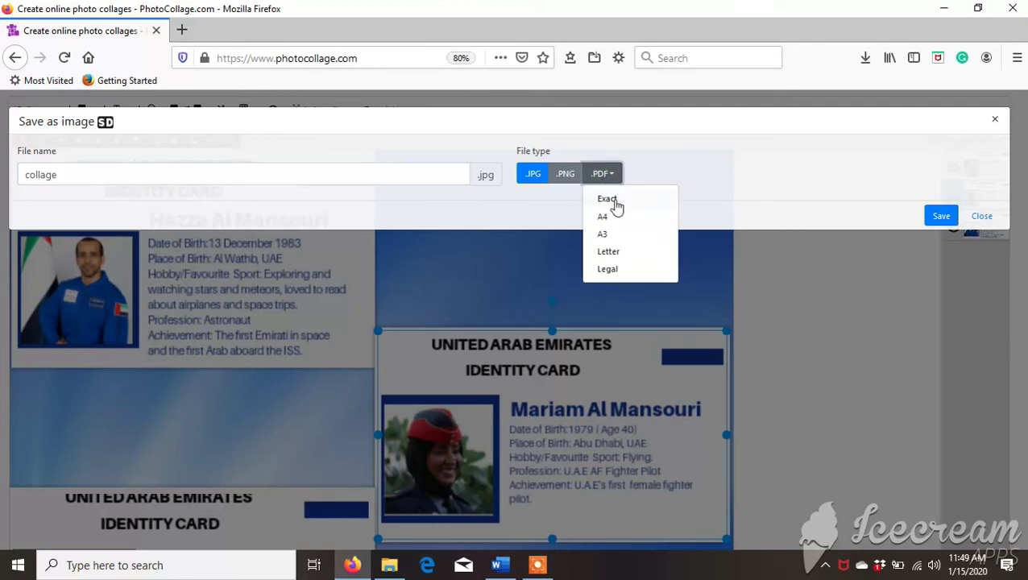
pyautogui.click(615, 201)
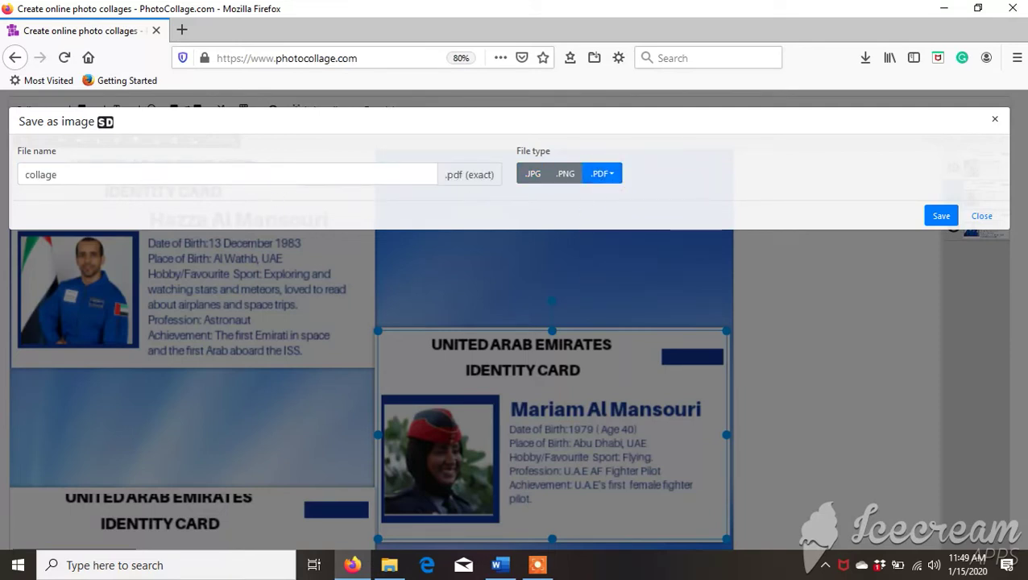
pyautogui.click(271, 174)
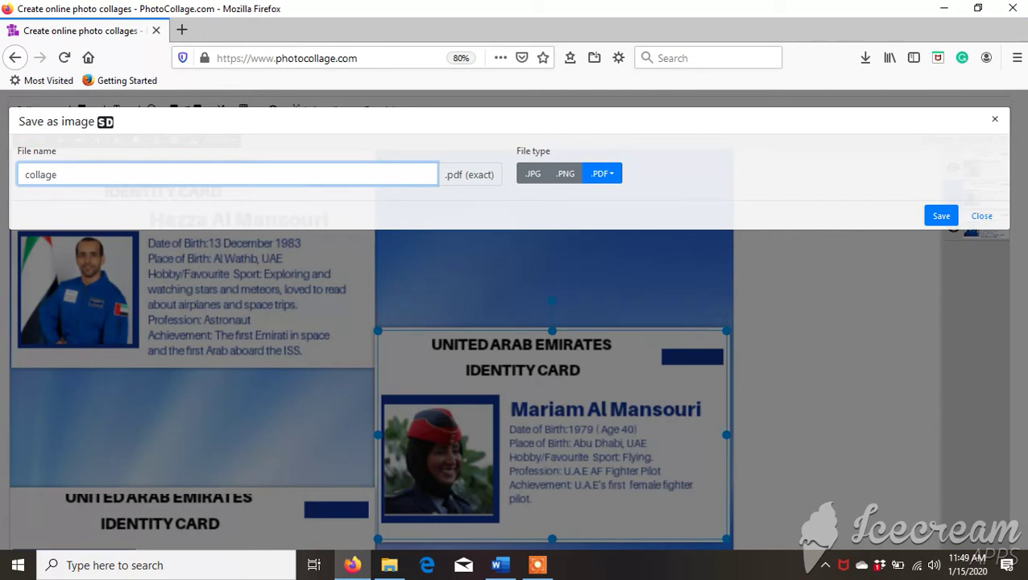
# Name the file 'Name of Child, Grade 4 Section Emirati Figure Collage Presentation' and save the PDF.
pyautogui.press('BackSpace')
pyautogui.press('BackSpace')
pyautogui.press('BackSpace')
pyautogui.press('BackSpace')
pyautogui.press('BackSpace')
pyautogui.press('BackSpace')
pyautogui.write('Name of Child, Grade 4 Sect')
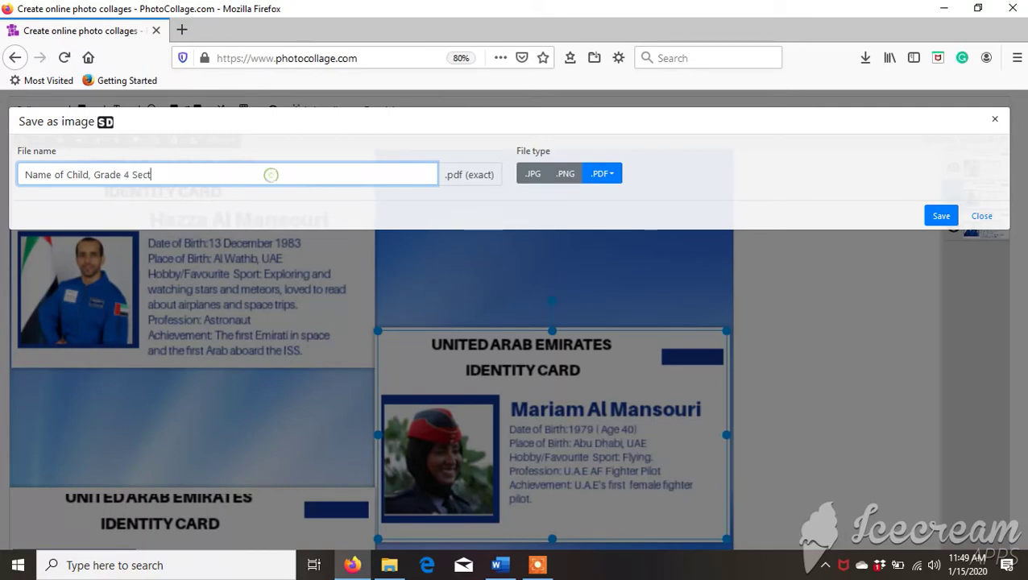
pyautogui.write('io')
pyautogui.write('and')
pyautogui.press('BackSpace')
pyautogui.press('BackSpace')
pyautogui.press('BackSpace')
pyautogui.press('BackSpace')
pyautogui.write('Emirati Fi')
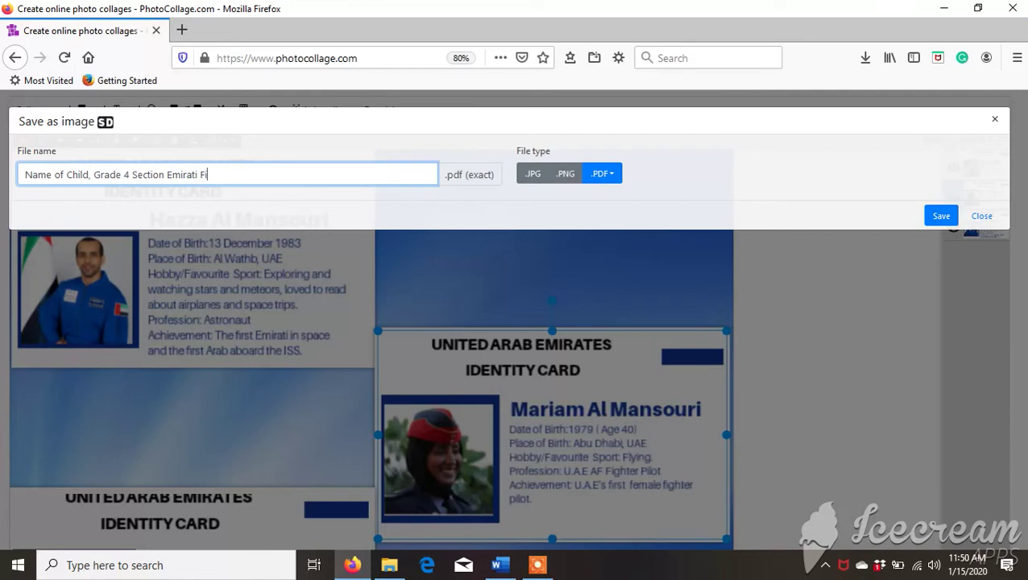
pyautogui.write('gure Collage Presenta')
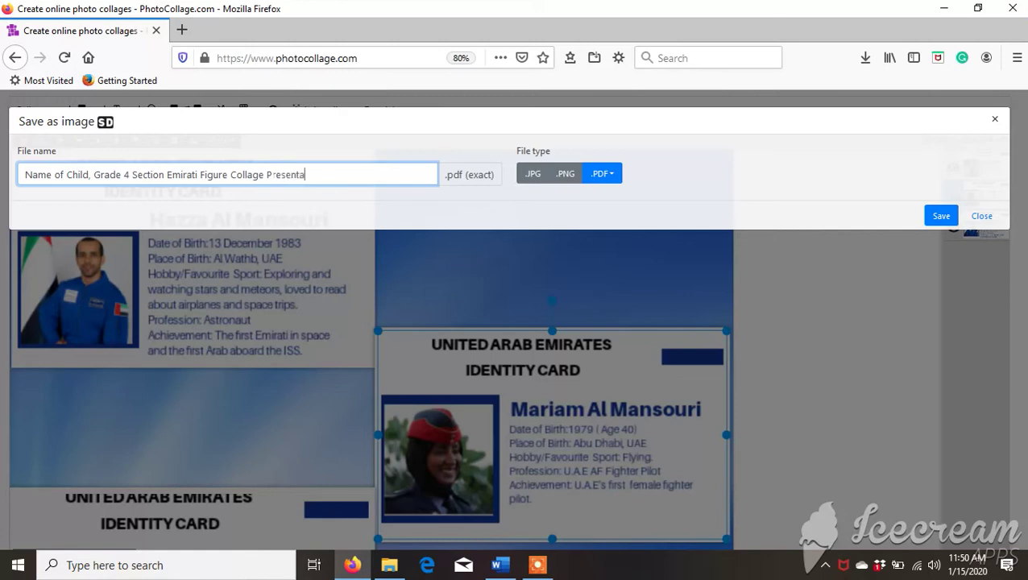
pyautogui.write('tion')
pyautogui.click(940, 221)
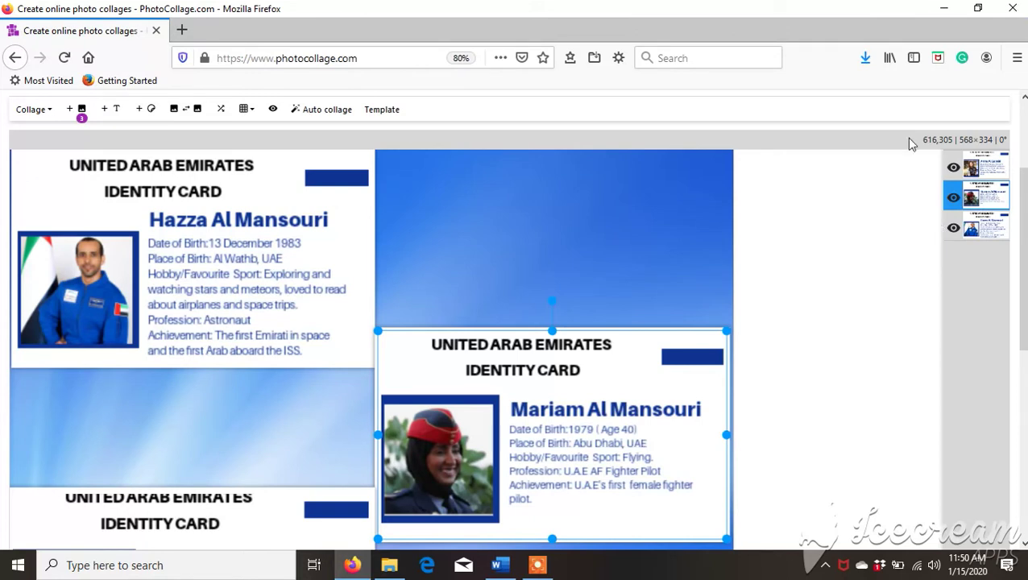
# Open the newly saved collage PDF from Firefox's recent downloads in Acrobat Reader.
pyautogui.click(862, 60)
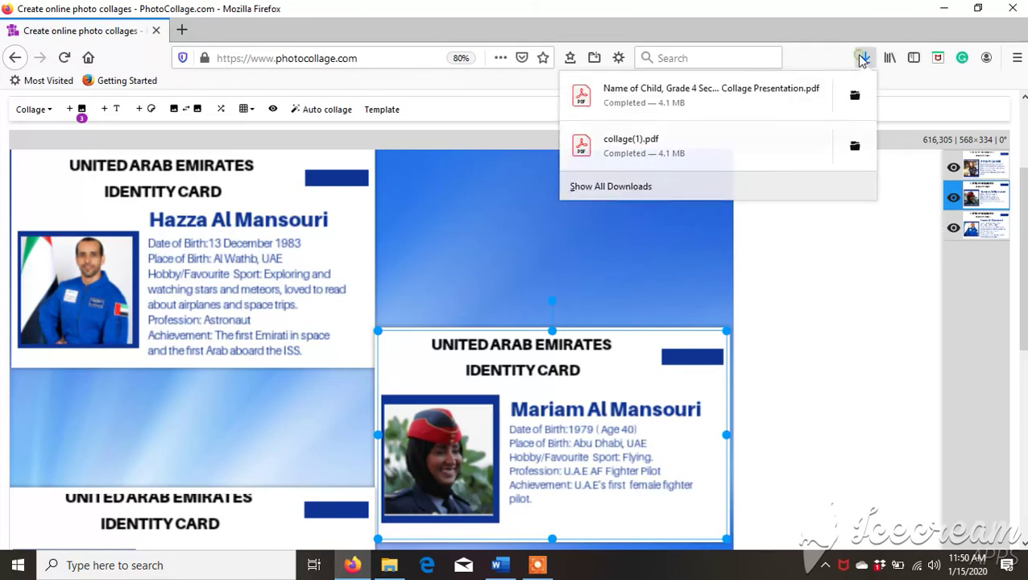
pyautogui.click(761, 100)
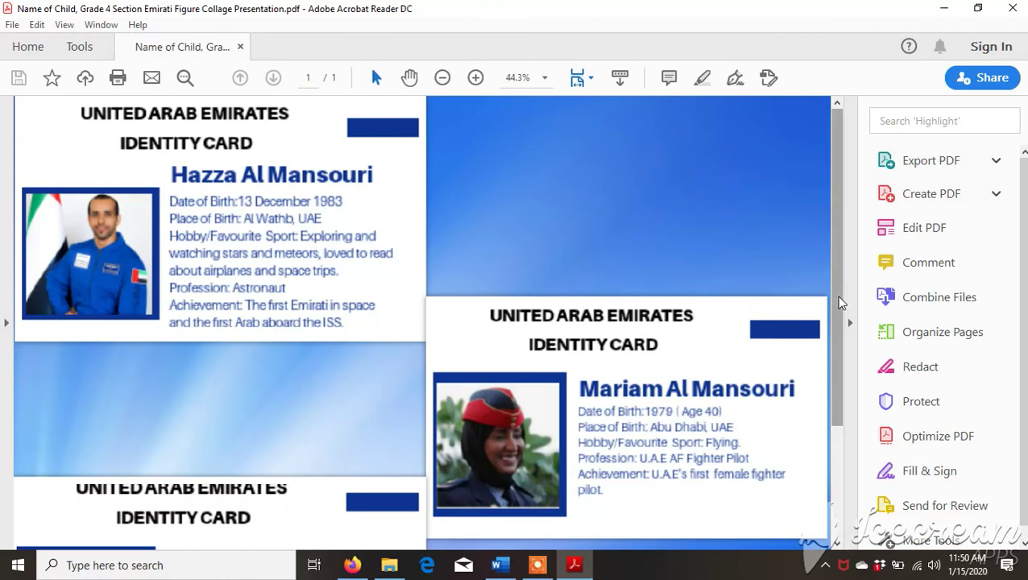
# Scroll the collage PDF, zoom out twice to see the whole page, then zoom in twice.
pyautogui.moveTo(837, 295); pyautogui.dragTo(838, 390)
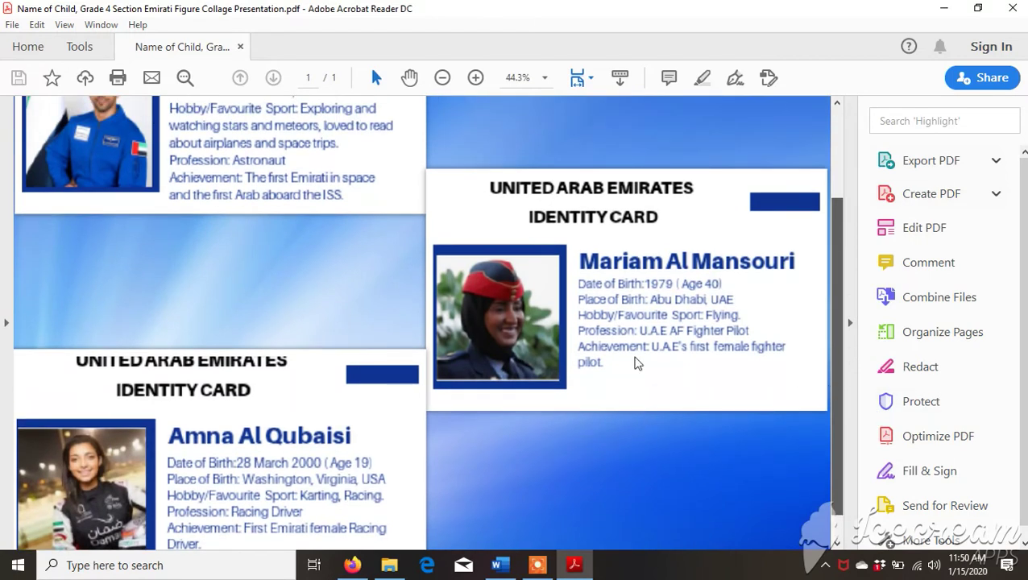
pyautogui.scroll(-1, 504, 129)
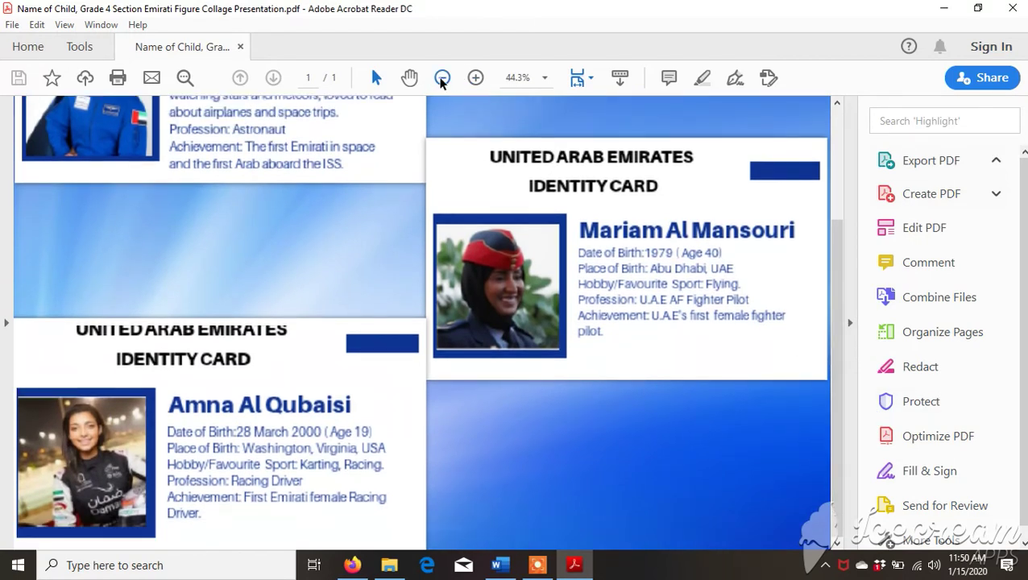
pyautogui.click(442, 77)
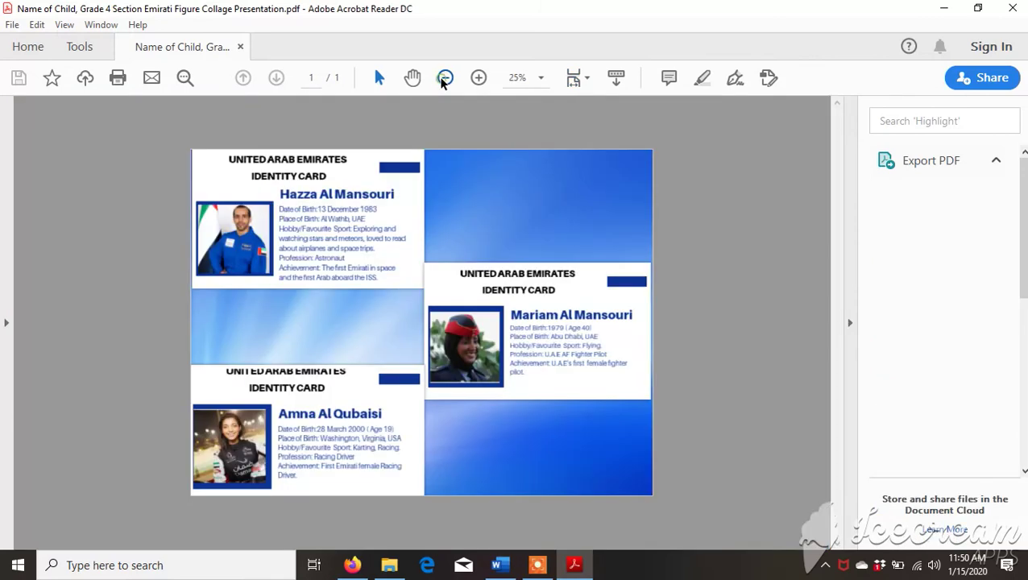
pyautogui.click(441, 78)
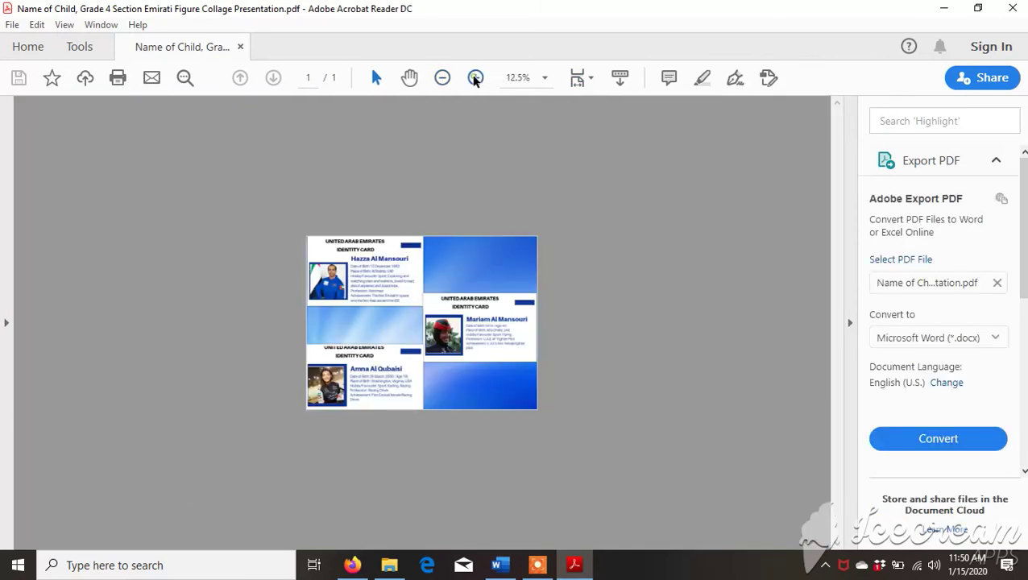
pyautogui.click(475, 78)
pyautogui.click(475, 77)
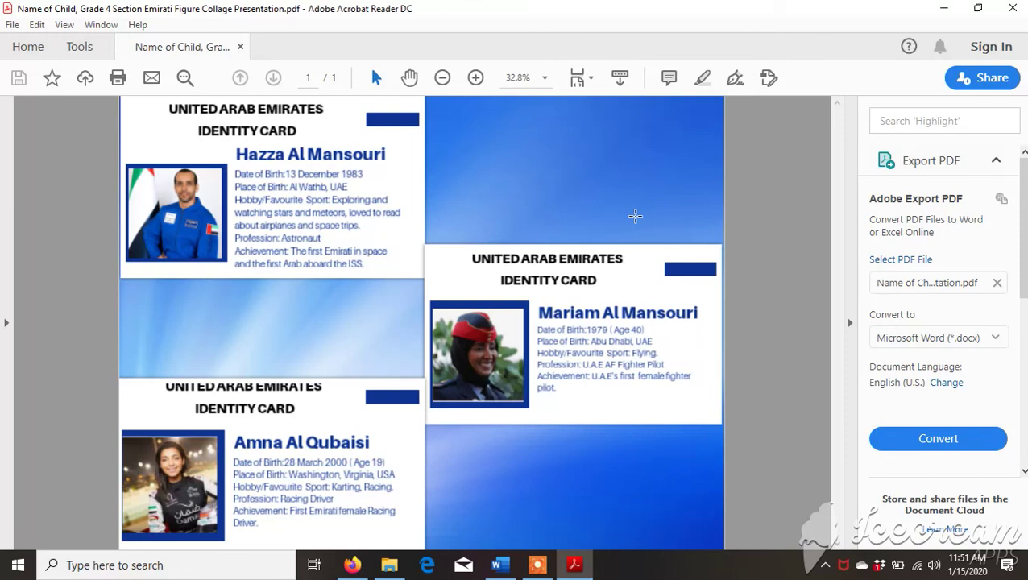
pyautogui.click(537, 564)
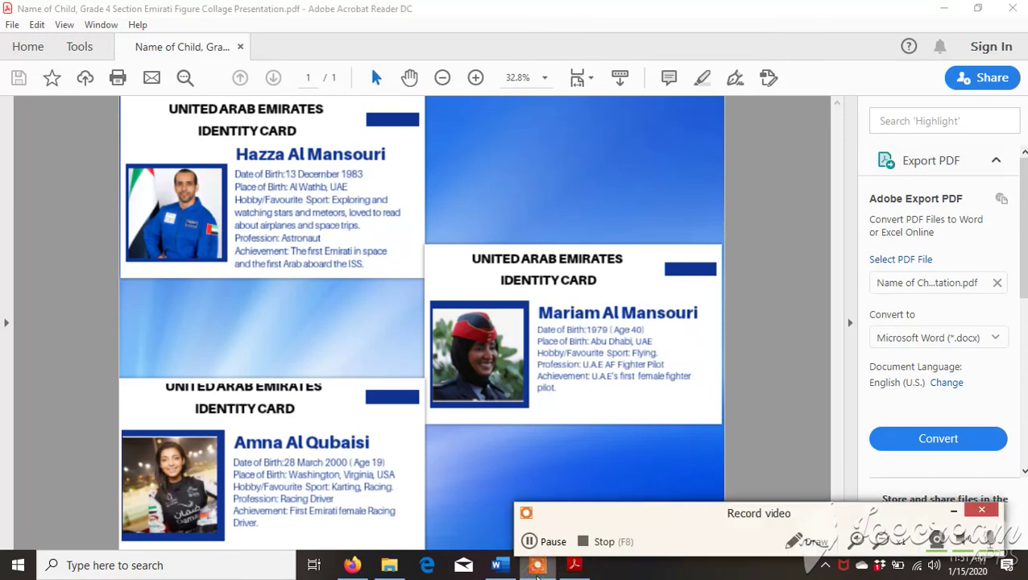